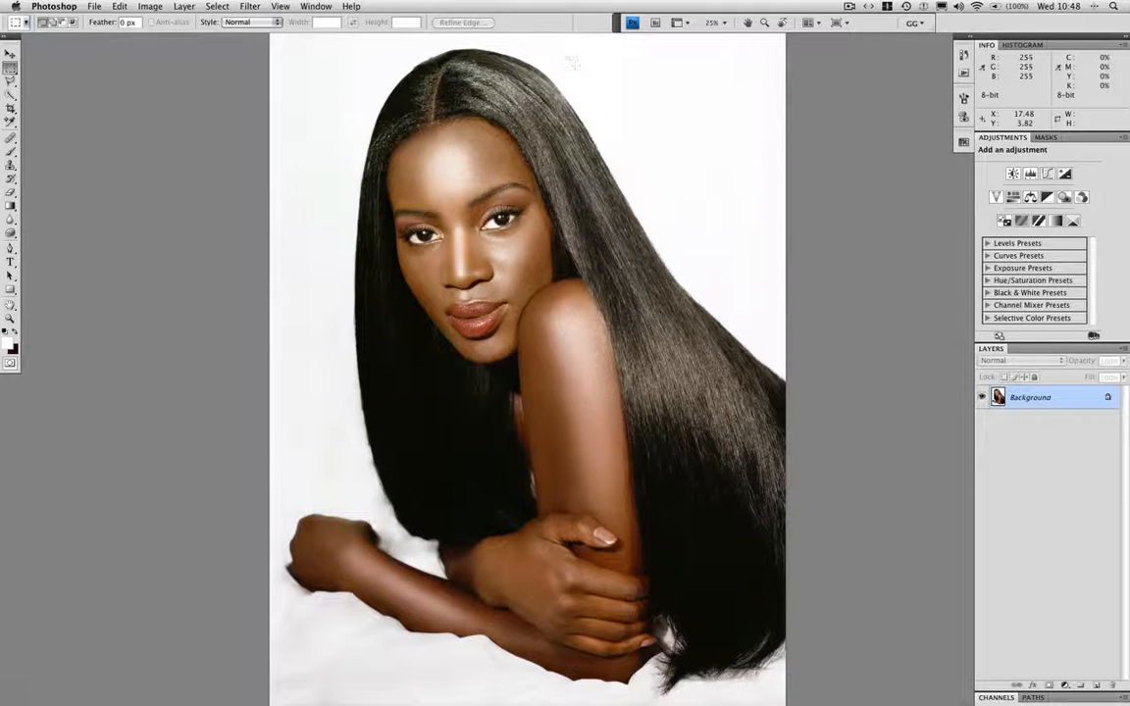
- Select the white background around the woman using the Magic Wand tool with a tolerance of 32
left_click(10, 93)
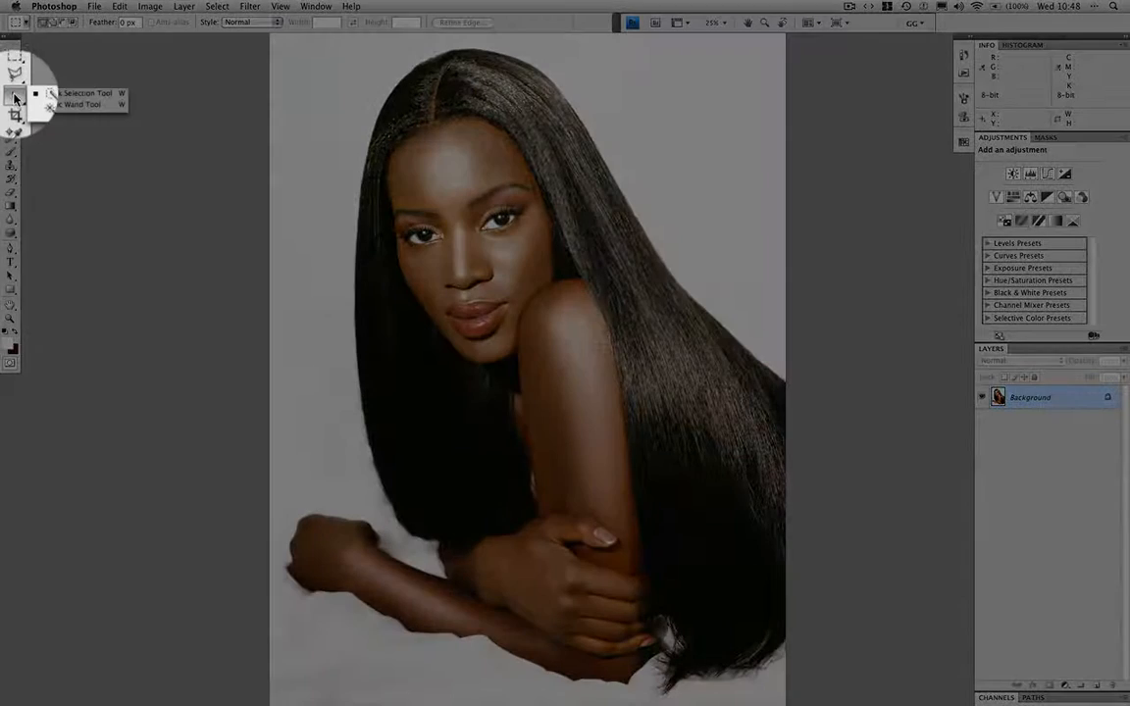
left_click(50, 108)
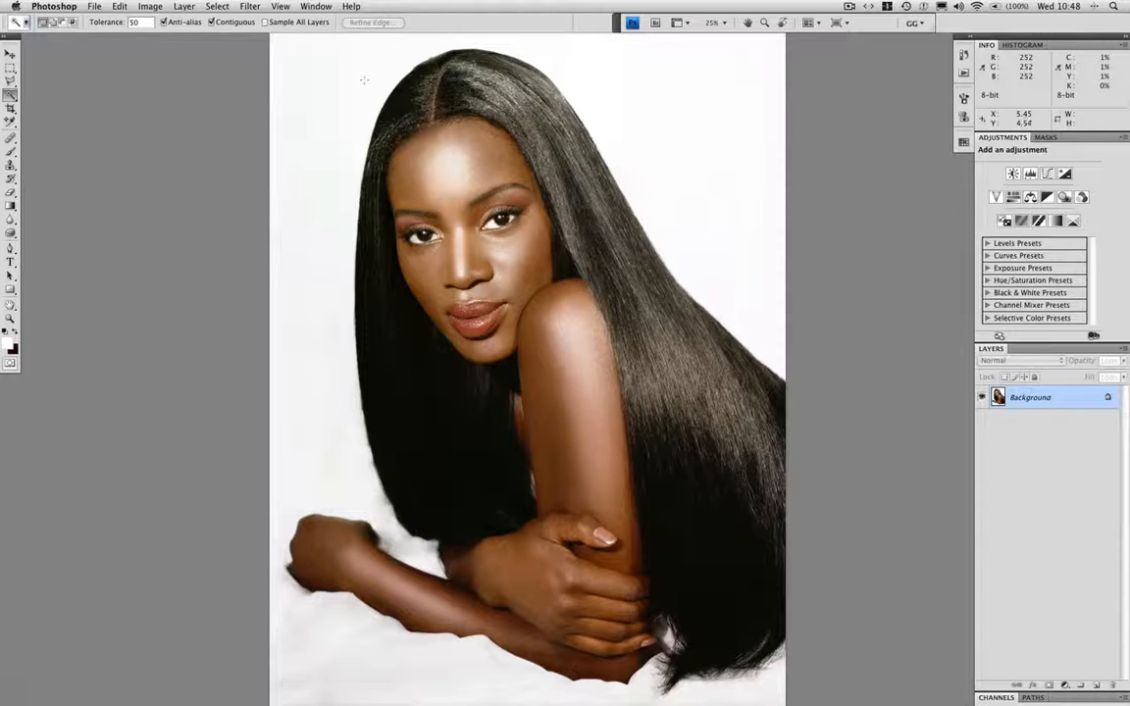
left_click_drag(123, 22, 105, 22)
left_click(334, 68)
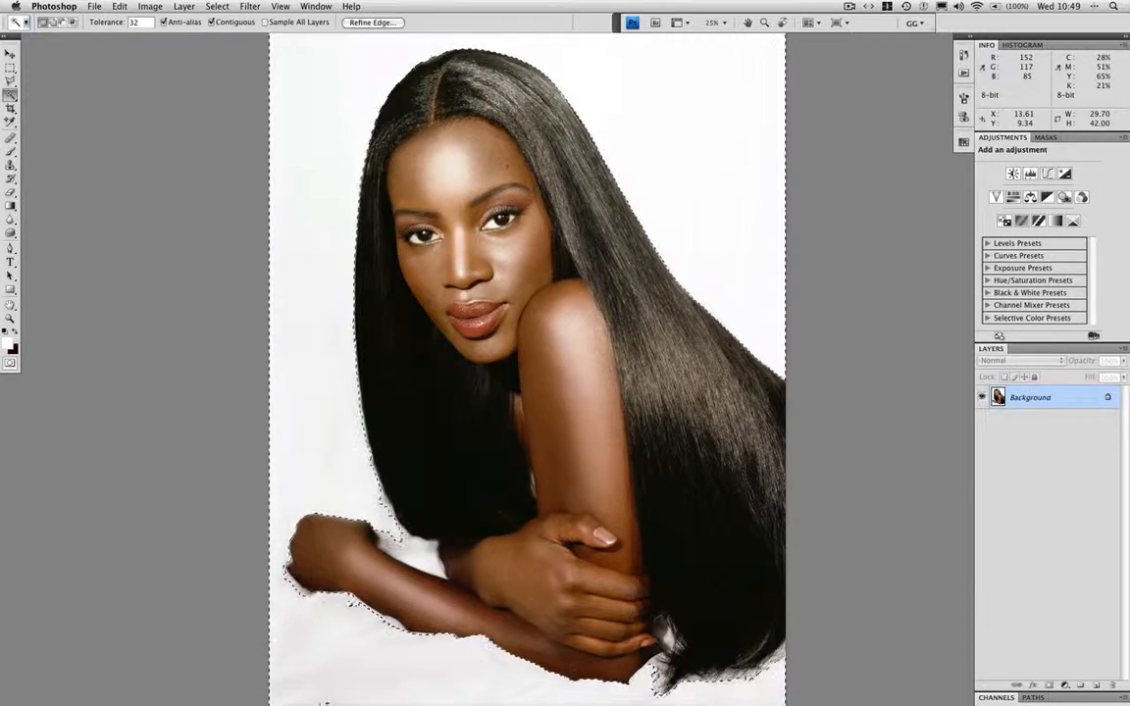
- Add the missed white areas around the forearm and in the folds of the sheet to the Magic Wand selection
key("super+equal")
scroll(501, 338, "down", 10)
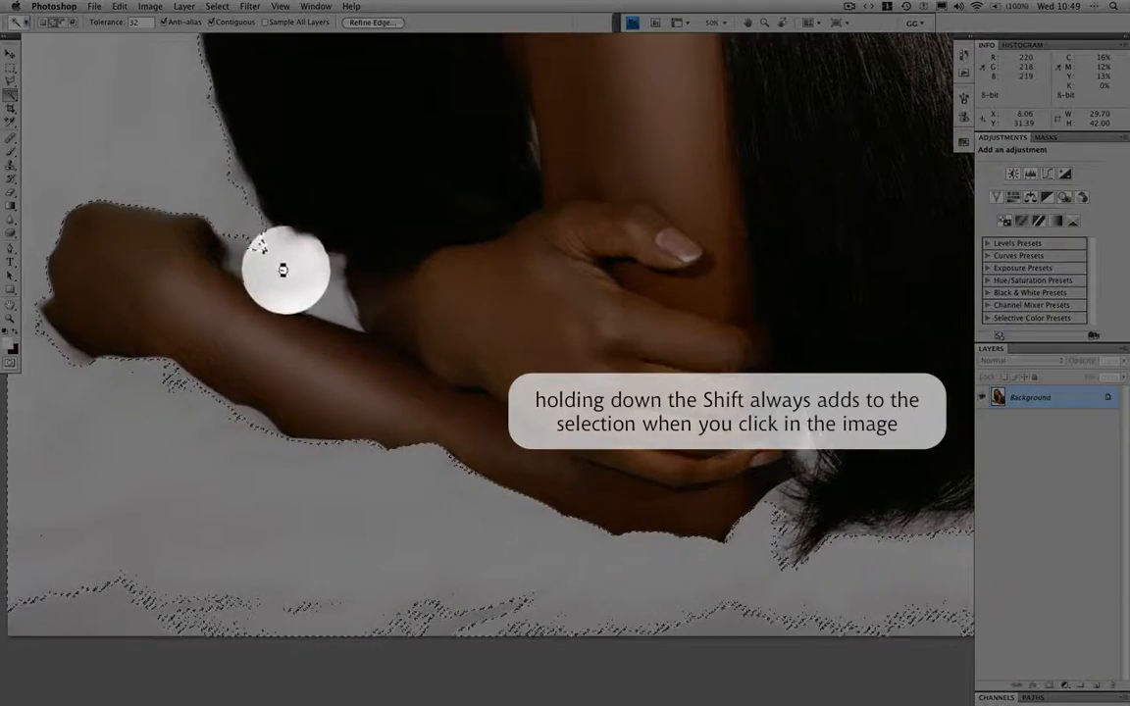
left_click(259, 246, "shift")
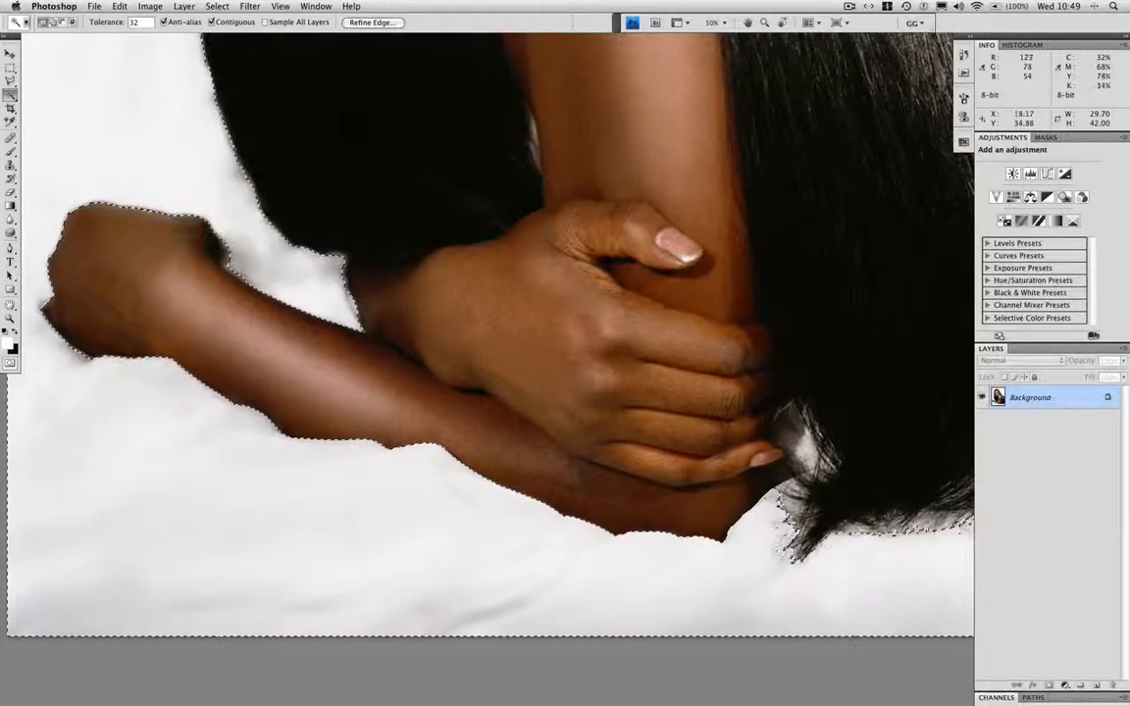
- Try to add the grey gap between the fingertips and the hair to the selection, and undo the attempt
scroll(240, 255, "down", 2)
scroll(241, 255, "right", 2)
scroll(479, 352, "right", 5)
scroll(328, 353, "left", 10)
scroll(328, 354, "down", 3)
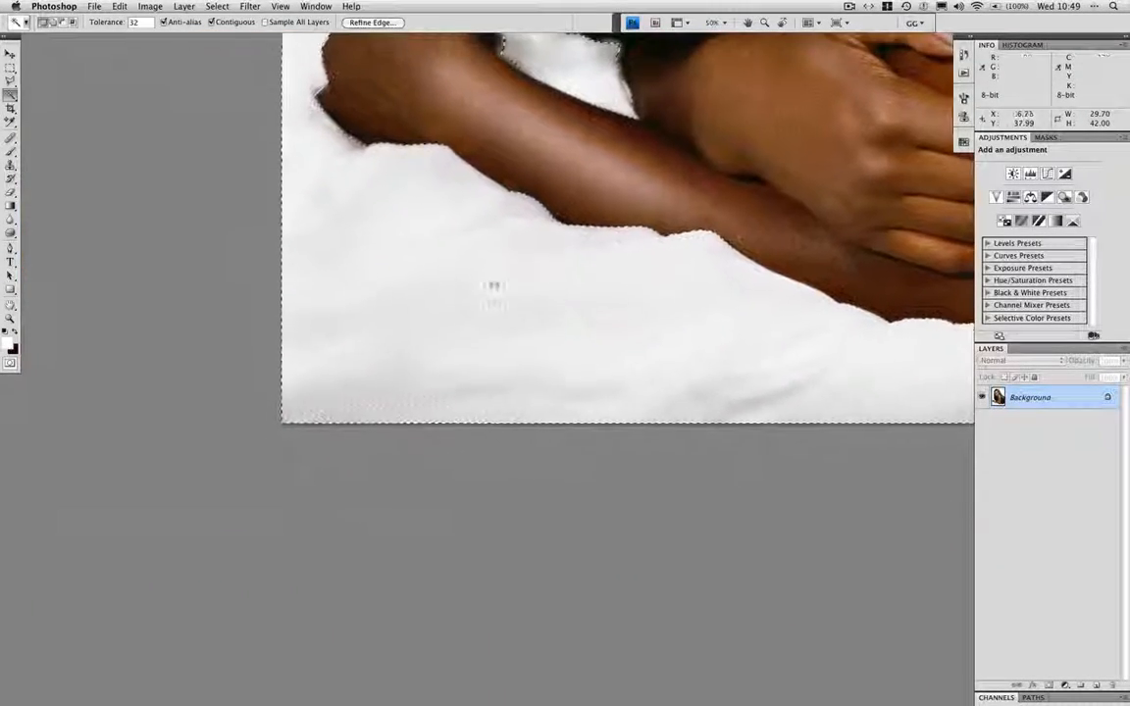
scroll(494, 285, "right", 5)
scroll(495, 284, "up", 3)
scroll(491, 273, "up", 4)
scroll(510, 276, "right", 10)
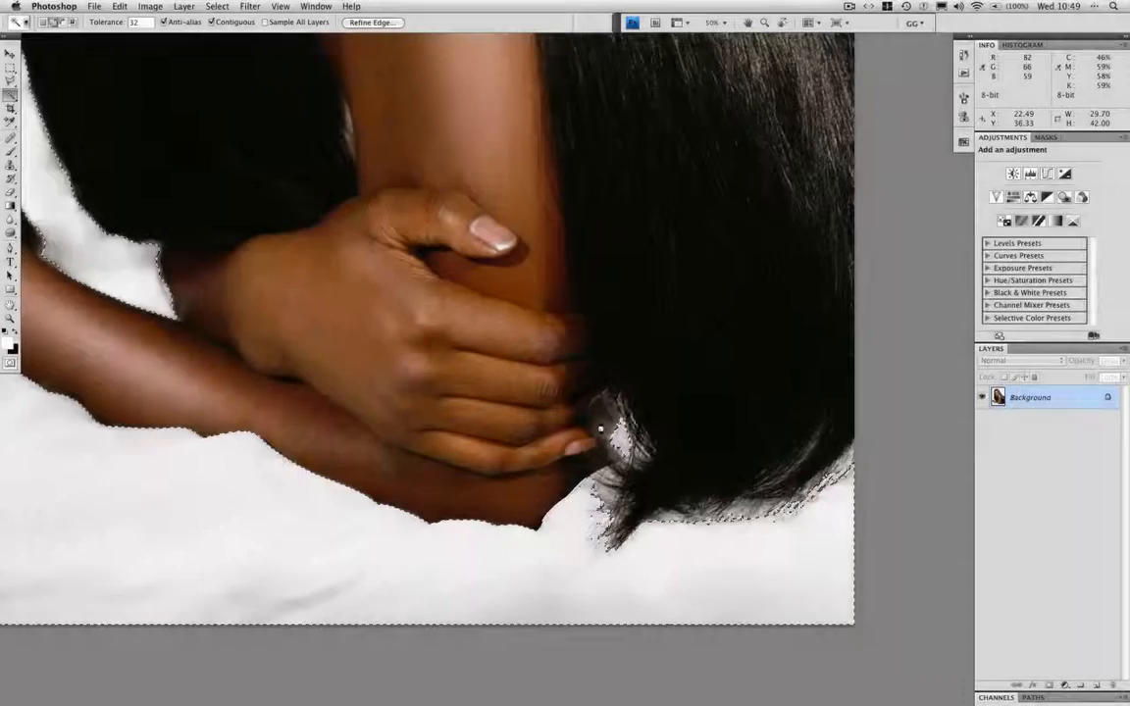
left_click(610, 402)
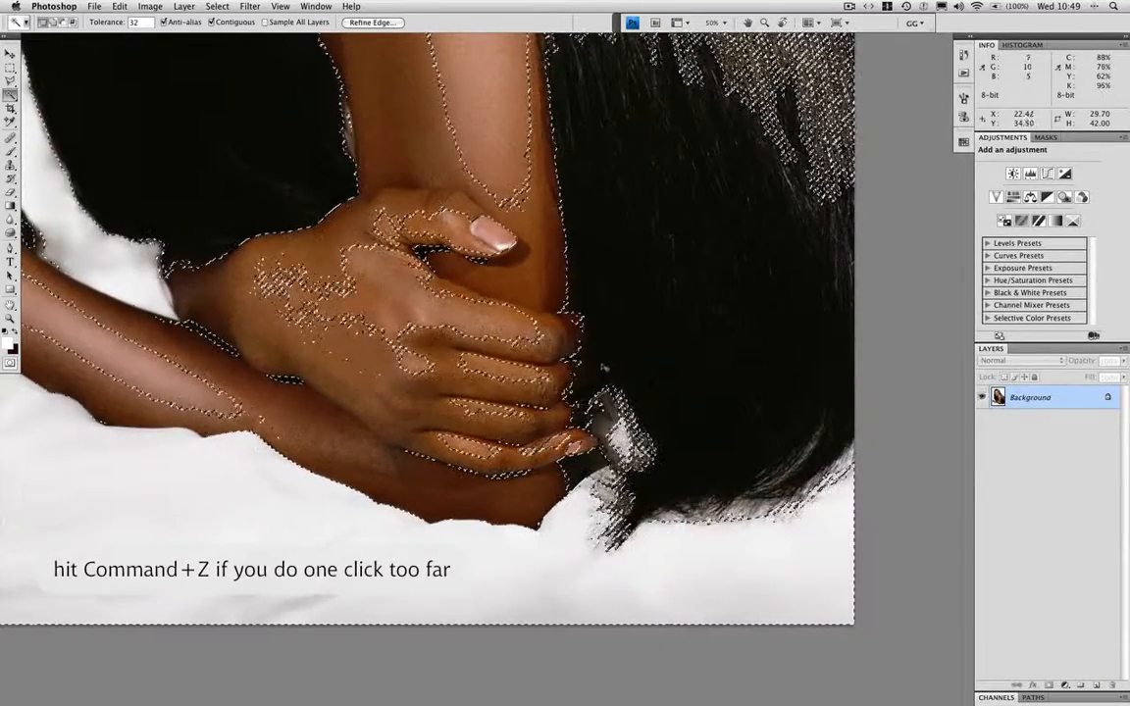
key("super+z")
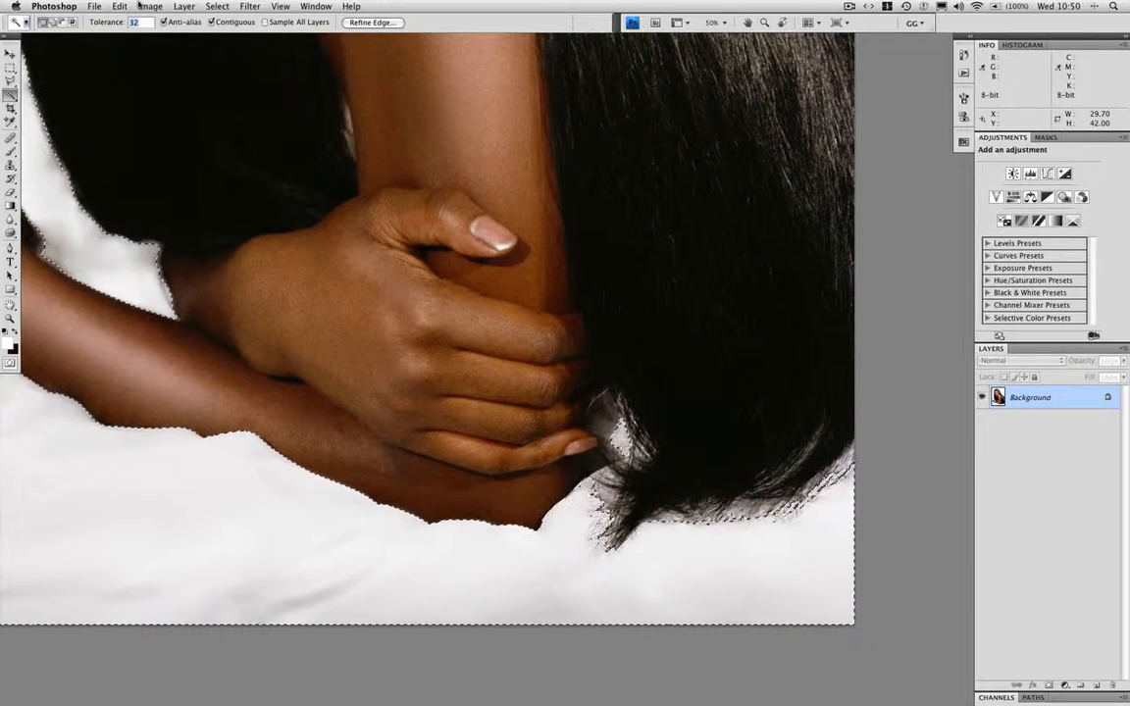
- Set the Magic Wand tolerance to 10 and add the small gap between the fingertips and the hair to the selection
type("10")
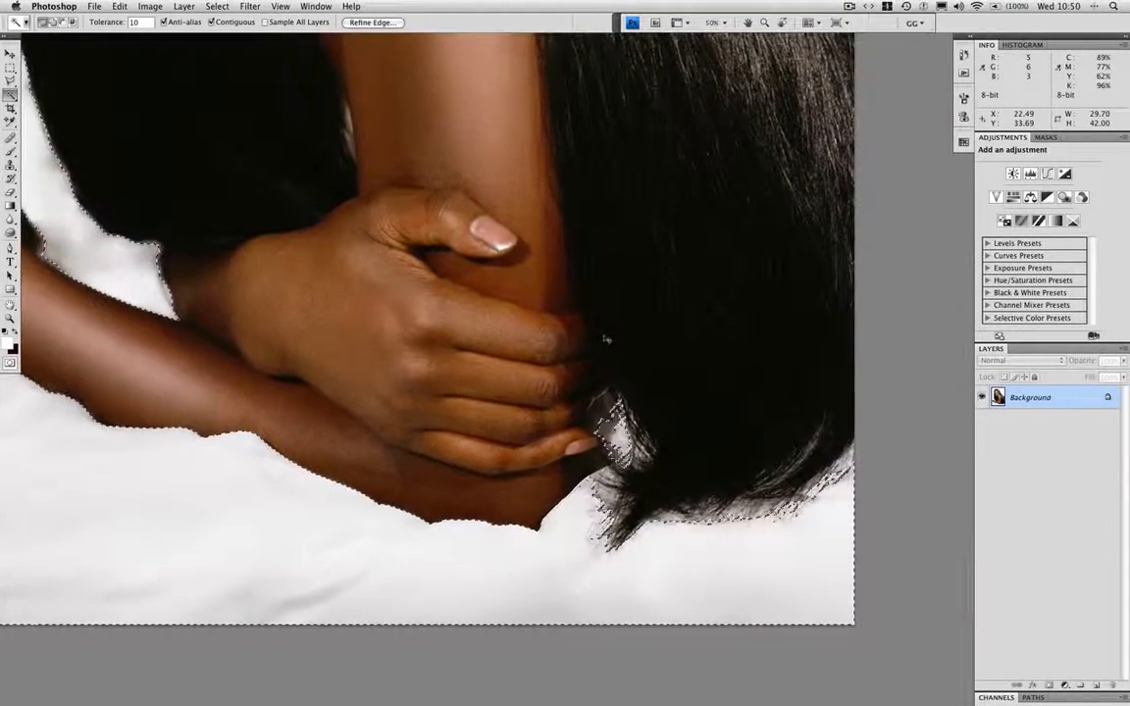
key("super+0")
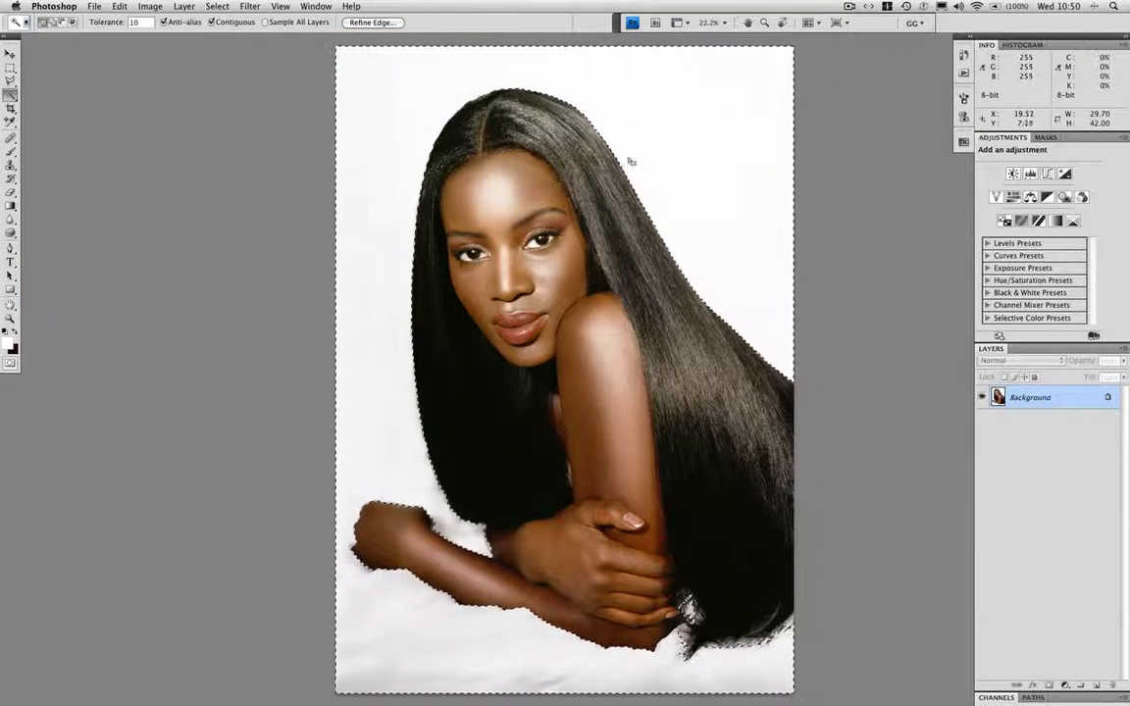
- Preview the Magic Wand selection as a Quick Mask, exit the mask and deselect everything
key("q")
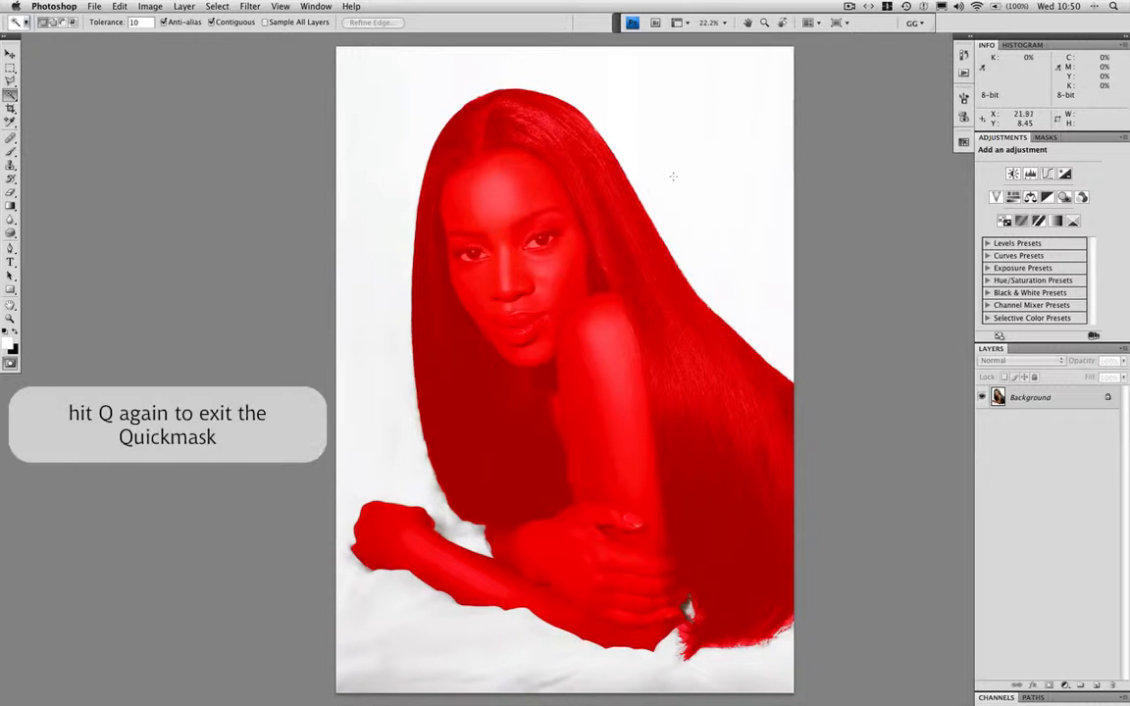
key("q")
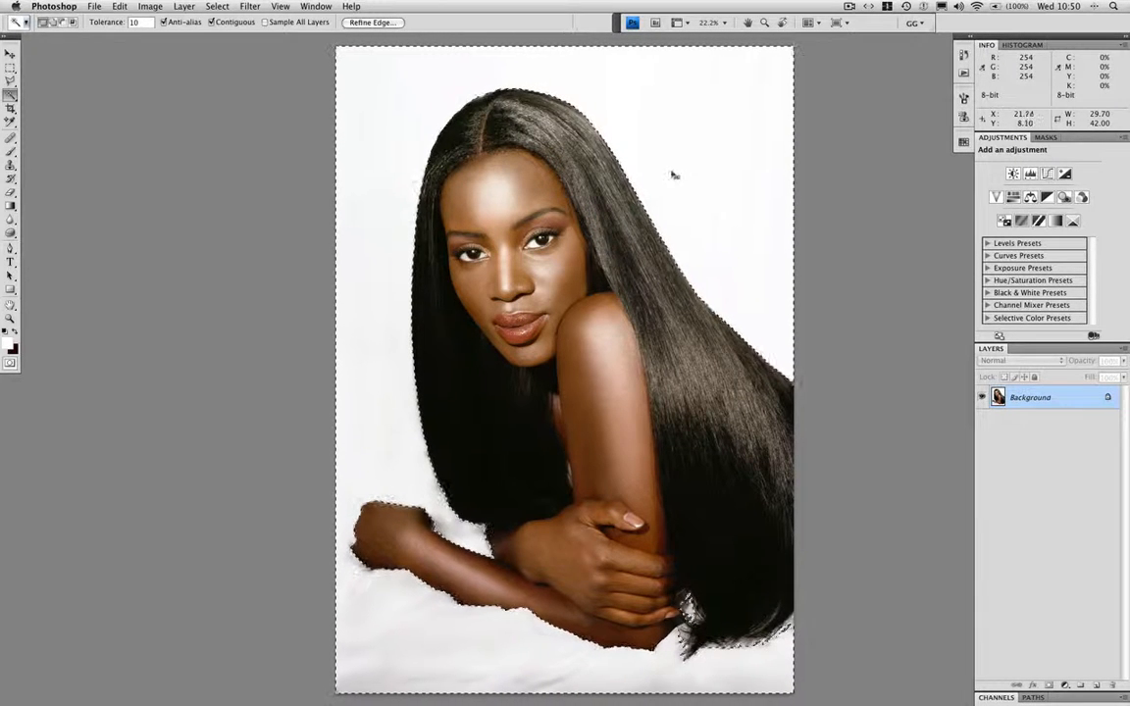
key("super+d")
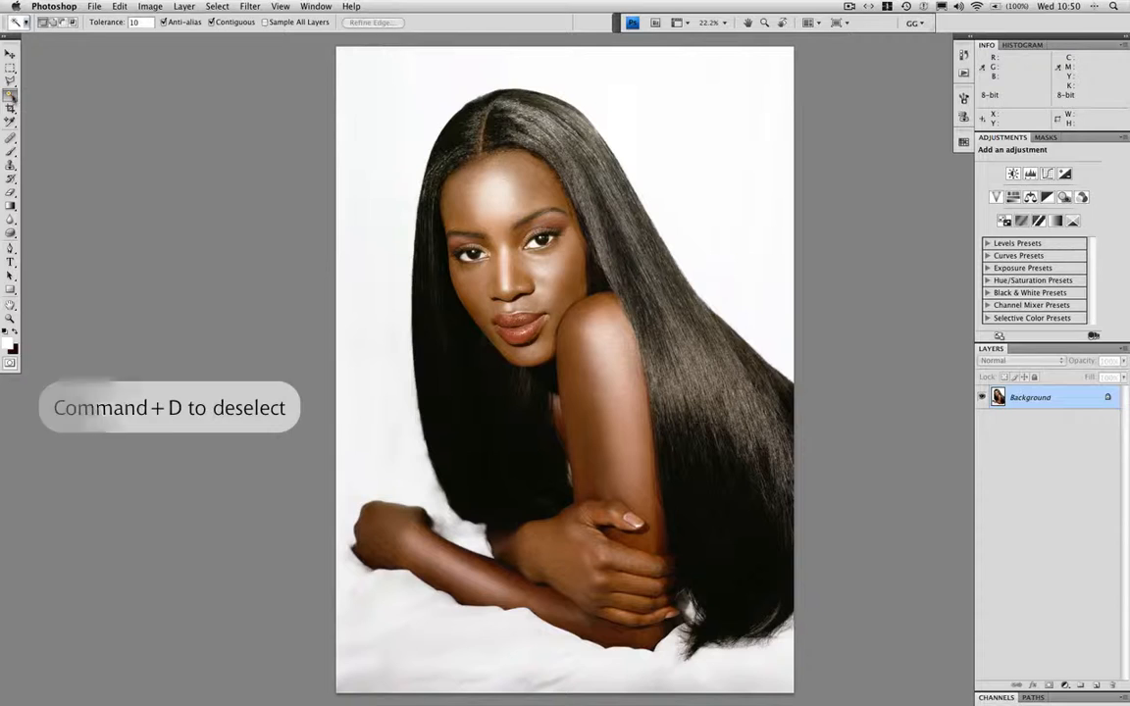
- Brush over the white background and the sheet with the Quick Selection tool, starting a new selection with brush size 30
left_click(10, 95)
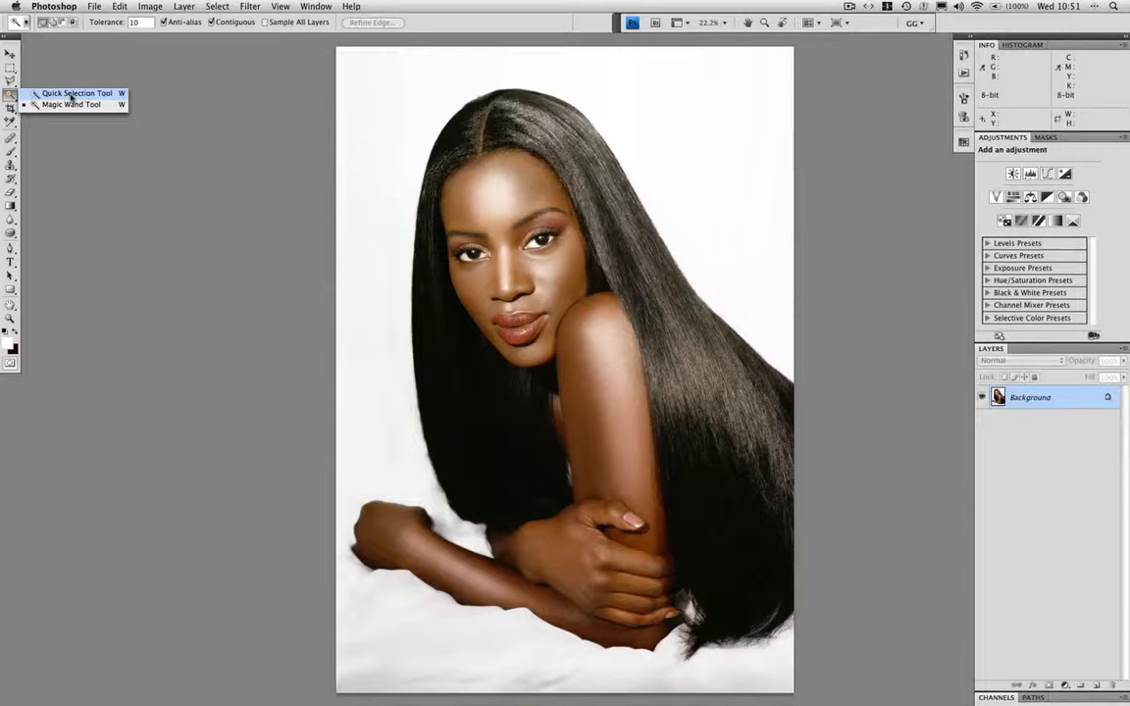
left_click(71, 94)
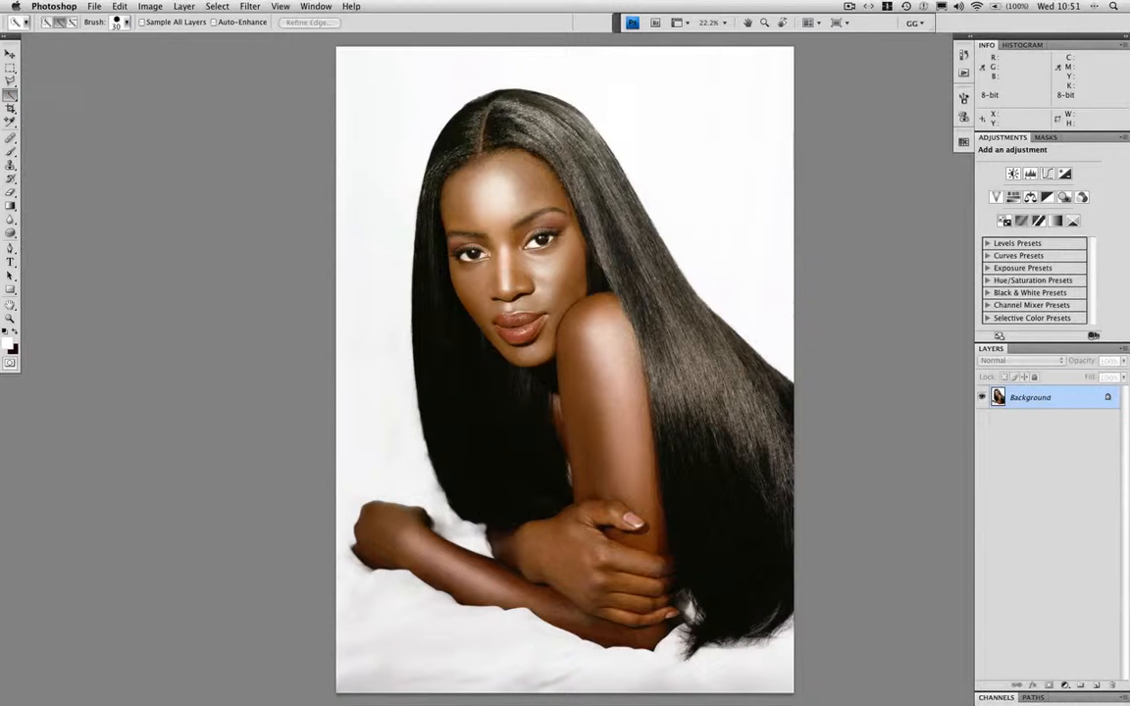
left_click(47, 22)
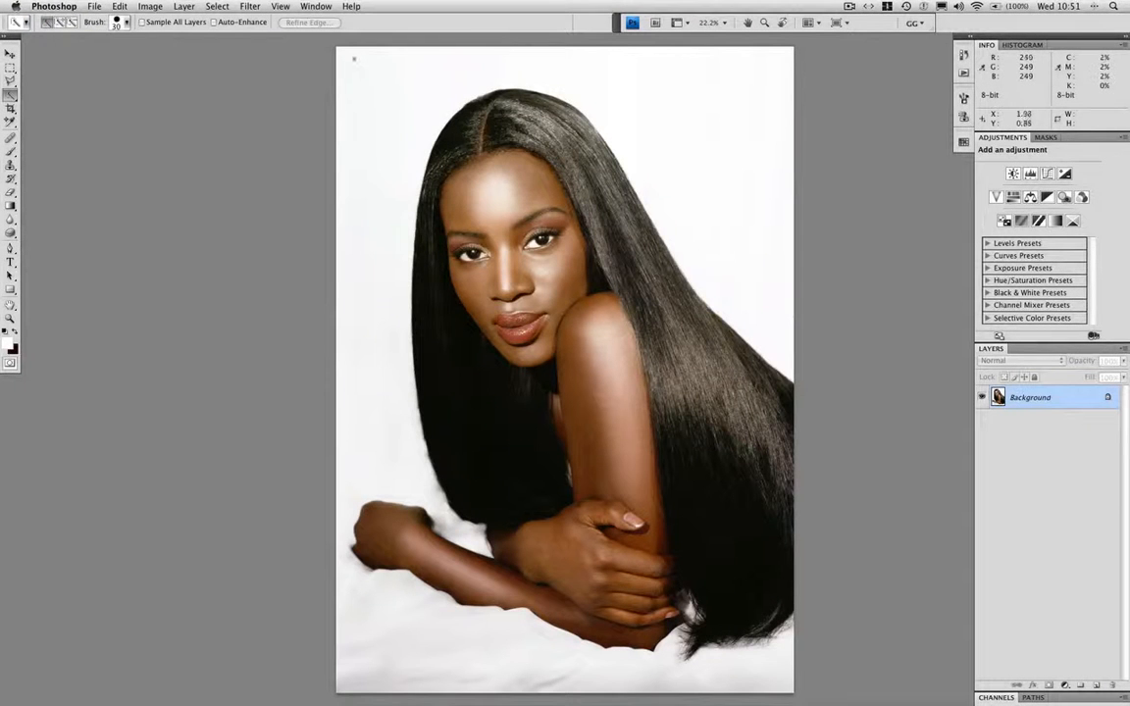
left_click_drag(407, 111, 510, 57)
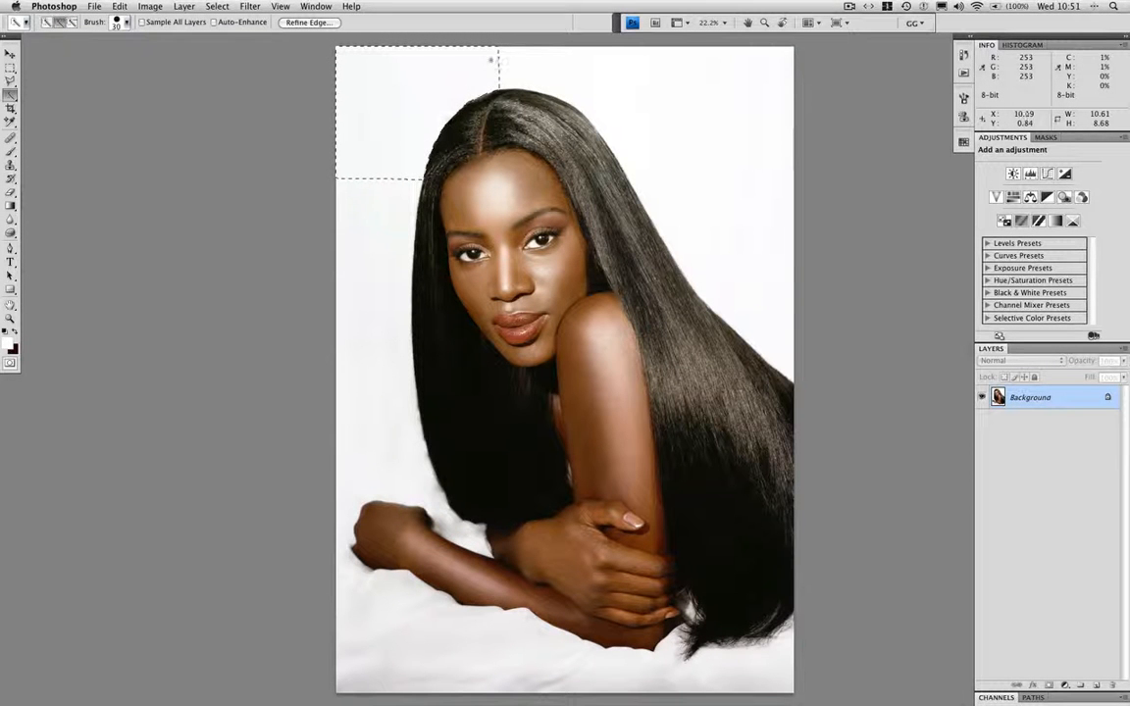
mouse_move(638, 109)
left_mouse_down()
mouse_move(666, 124)
mouse_move(638, 59)
mouse_move(711, 339)
left_mouse_up()
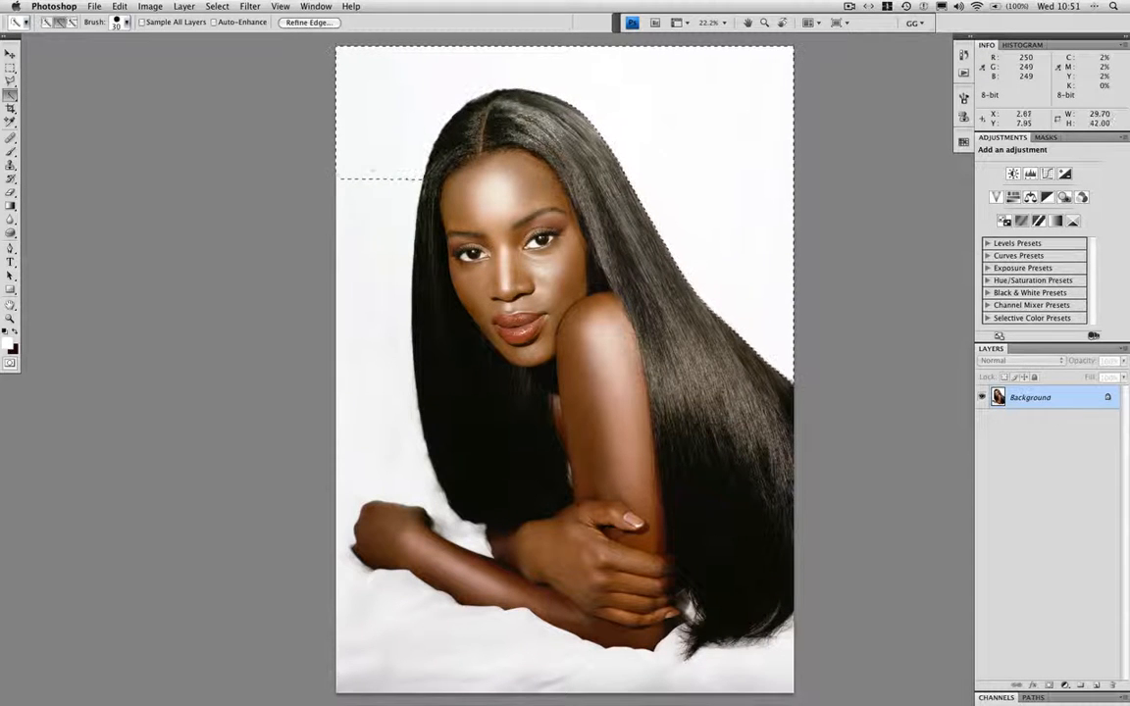
mouse_move(374, 171)
left_mouse_down()
mouse_move(376, 295)
mouse_move(399, 378)
mouse_move(386, 316)
mouse_move(400, 307)
mouse_move(360, 587)
mouse_move(403, 625)
mouse_move(472, 616)
mouse_move(645, 636)
mouse_move(728, 675)
mouse_move(784, 657)
left_mouse_up()
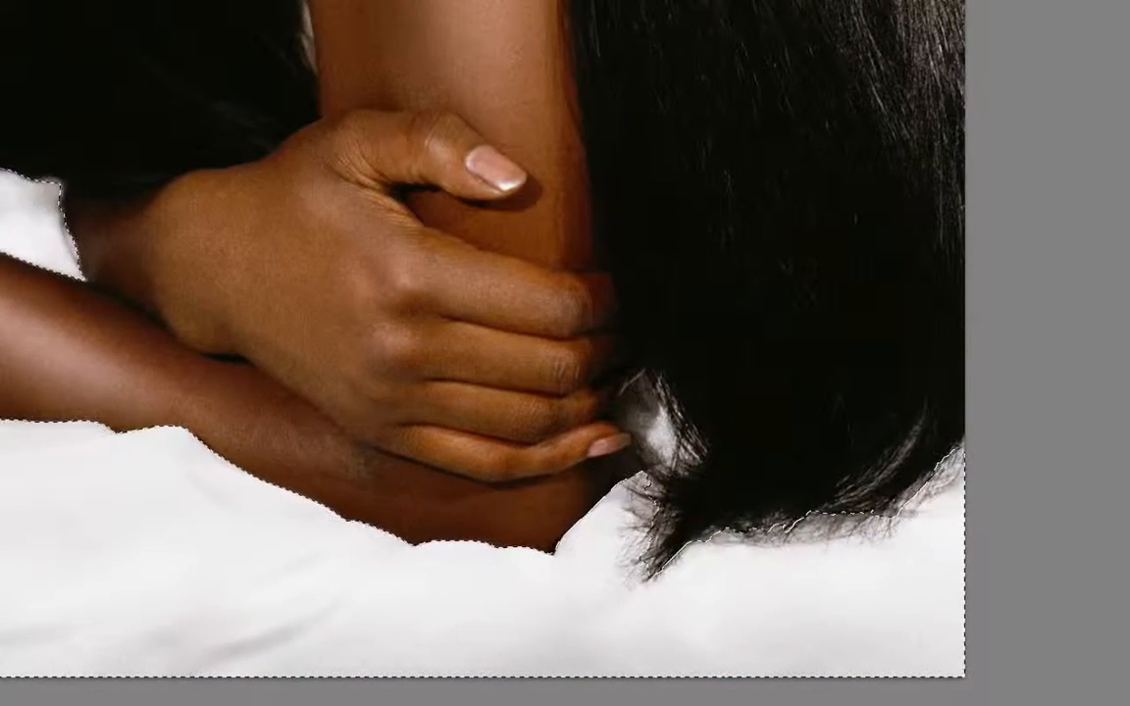
- Add the small gap beside the fingertips and the wispy lower edge of the hair to the quick selection
left_click(650, 398)
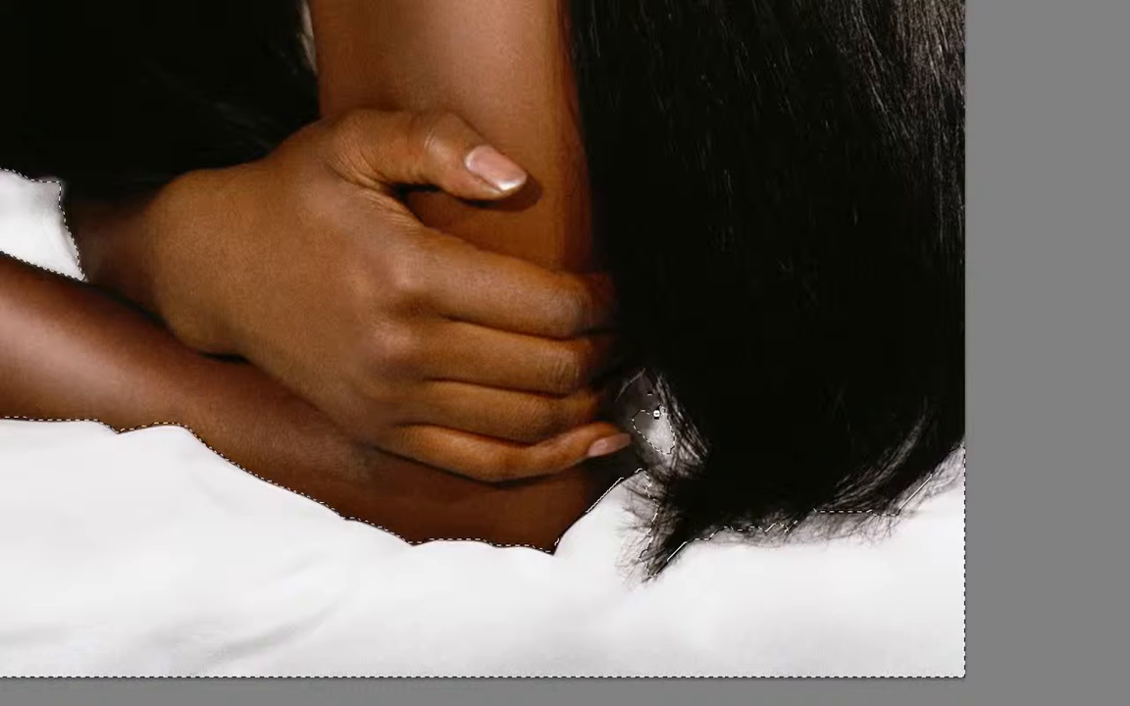
left_click(849, 461)
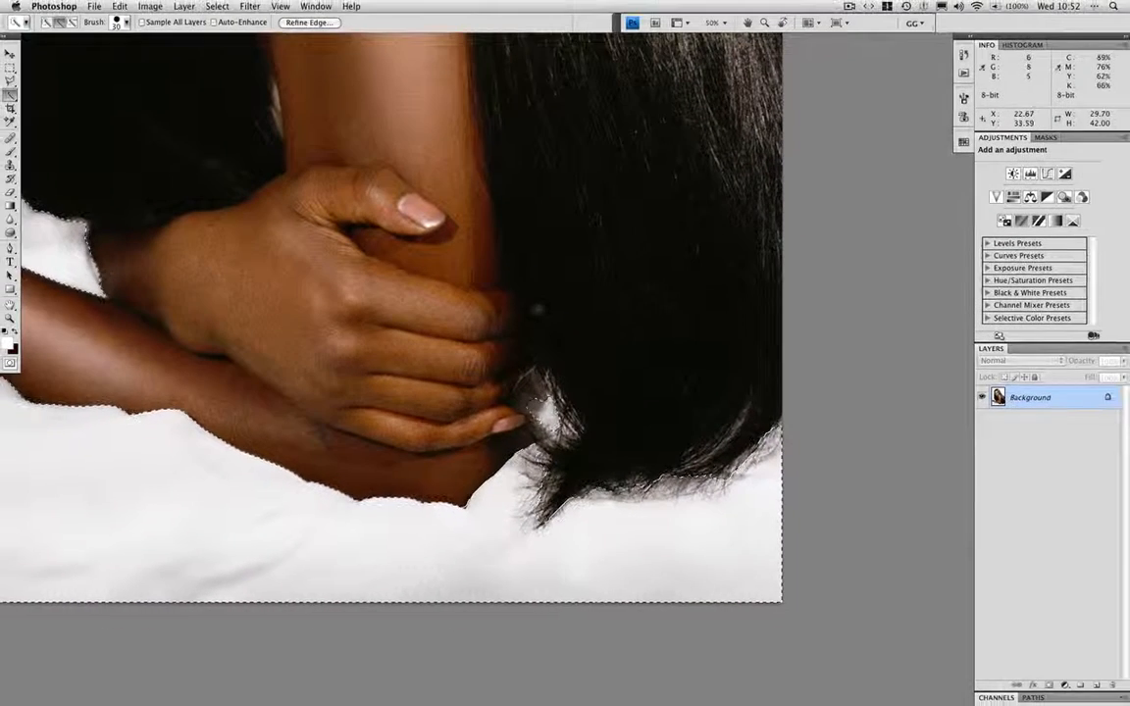
key("super+minus")
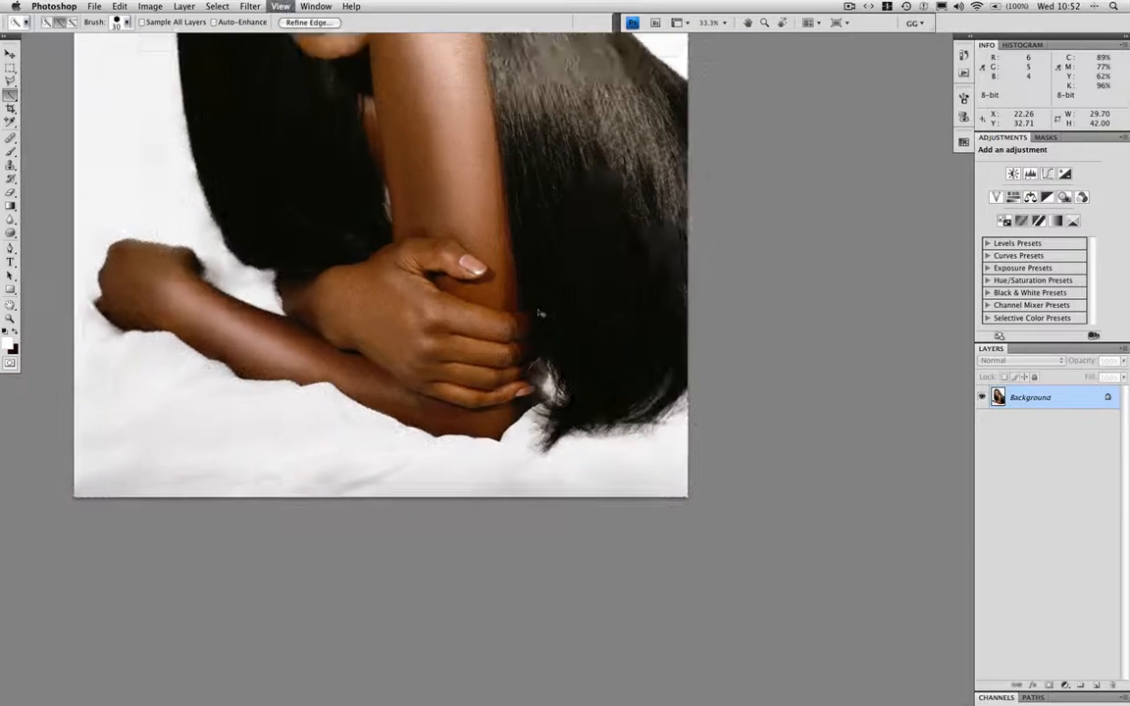
key("super+0")
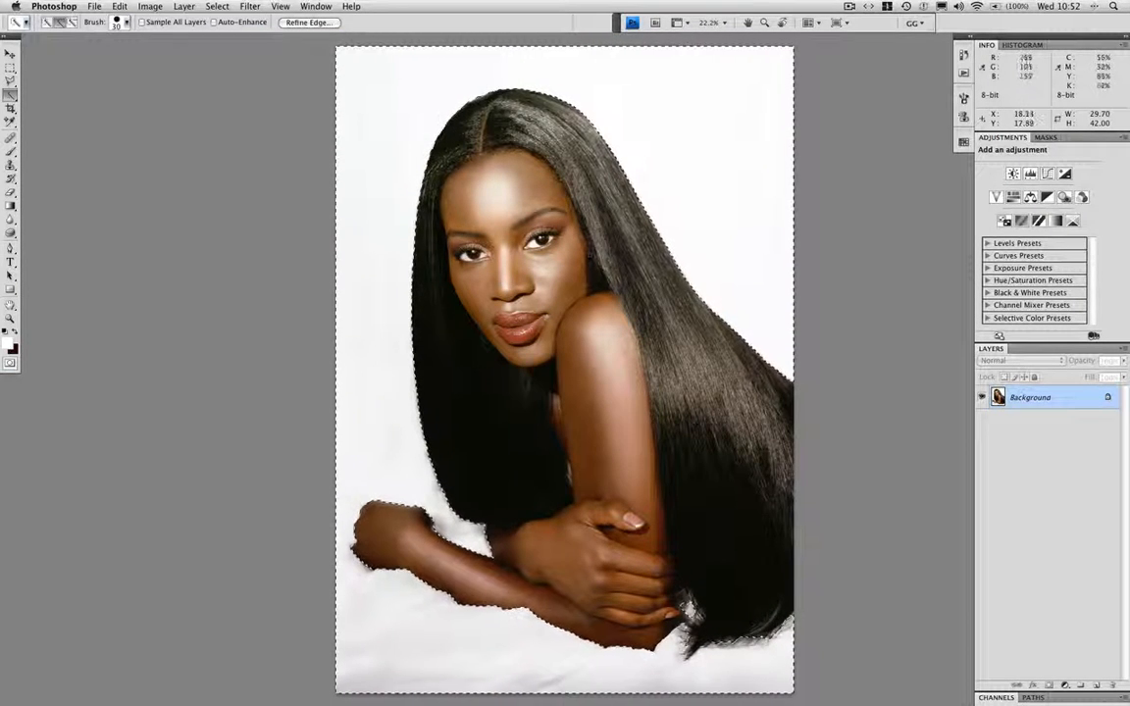
- Check the Quick Selection result in Quick Mask mode, return to standard mode and clear the selection
key("q")
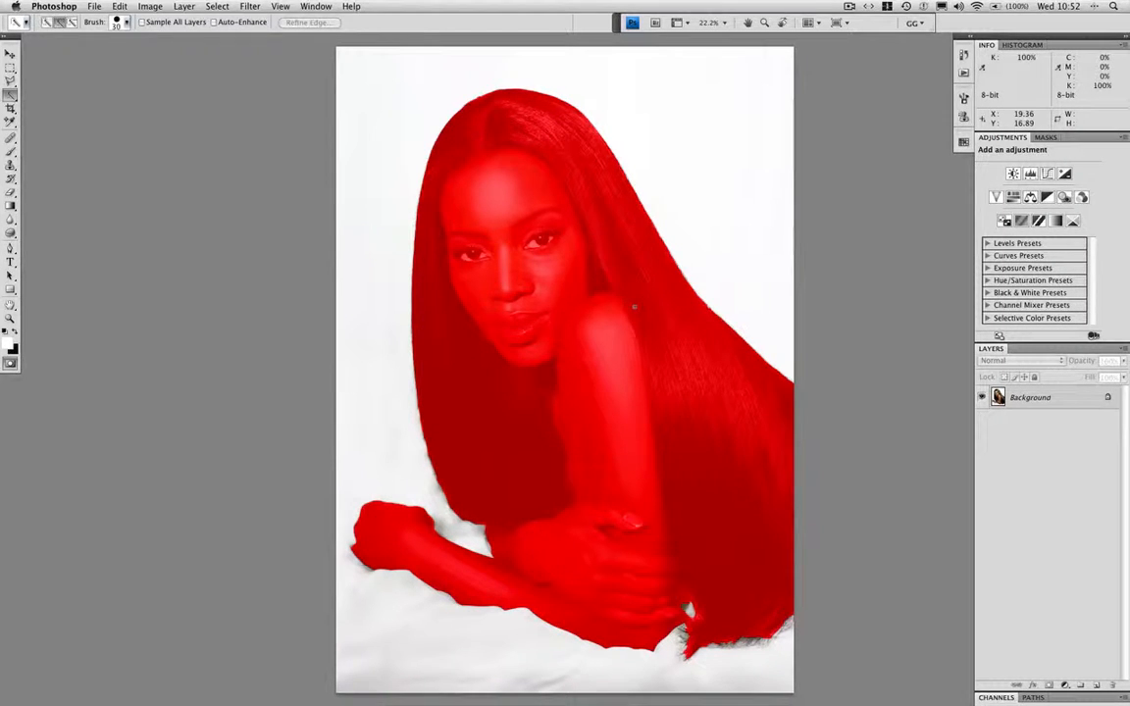
key("q")
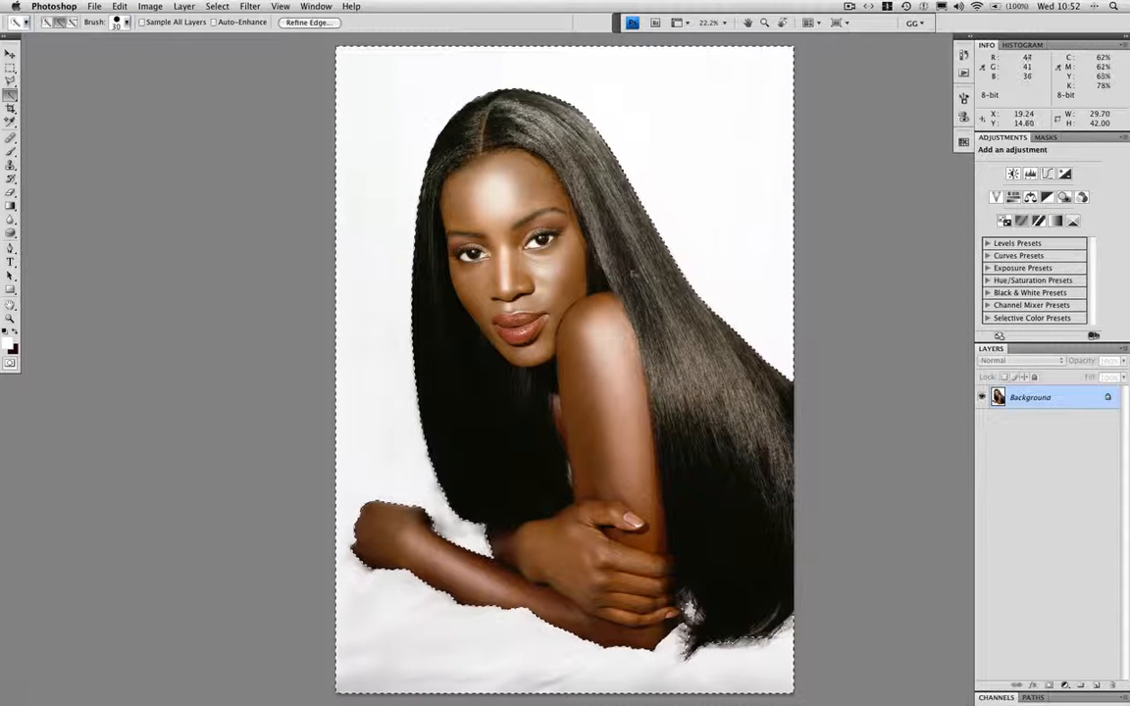
key("ctrl+d")
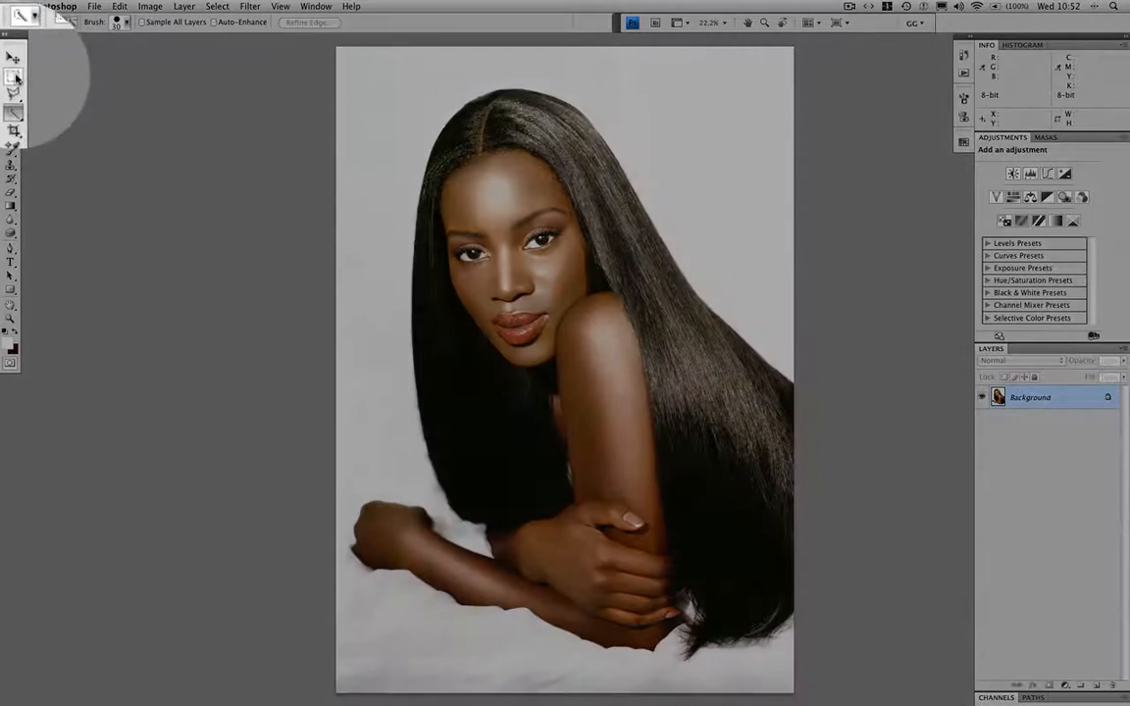
- Draw a rectangular marquee over the face and replace it with a larger one, about 17.7 by 19.4, around the whole head
left_click(10, 67)
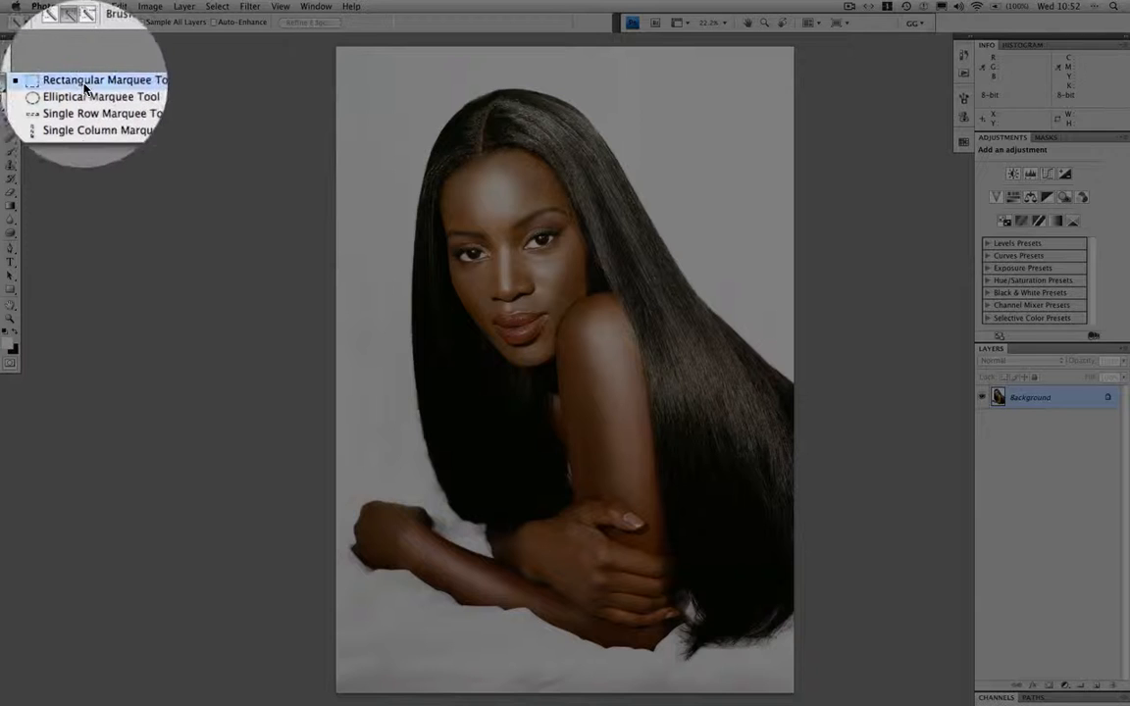
left_click(79, 82)
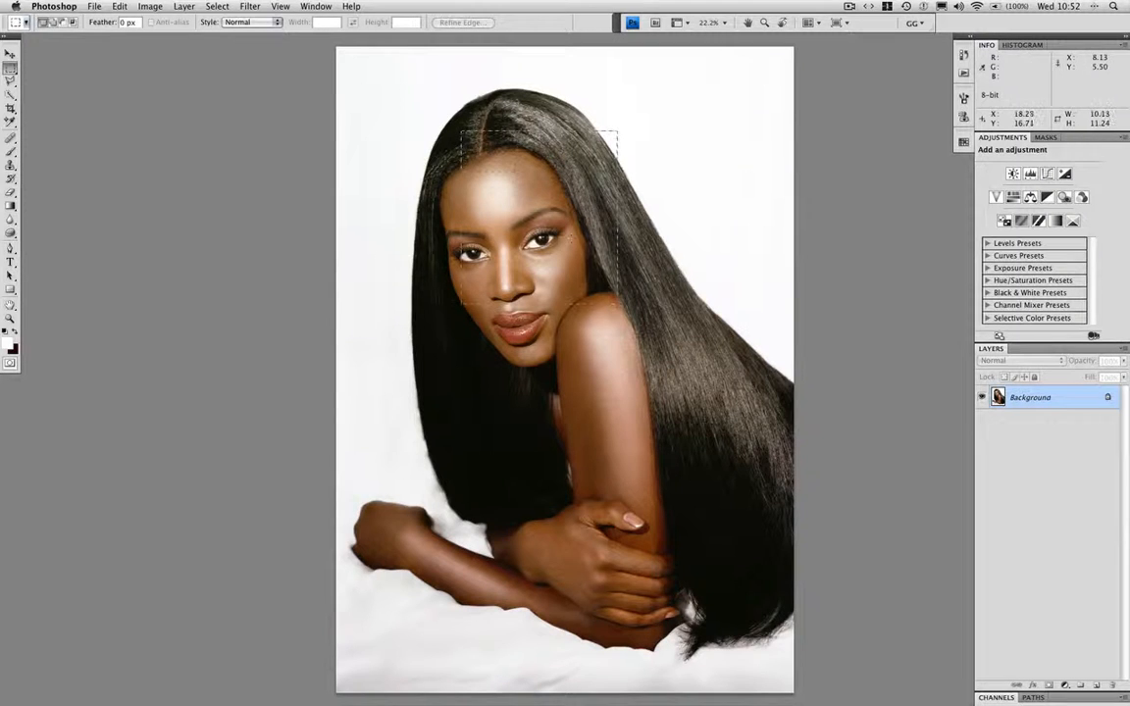
left_click_drag(461, 131, 618, 303)
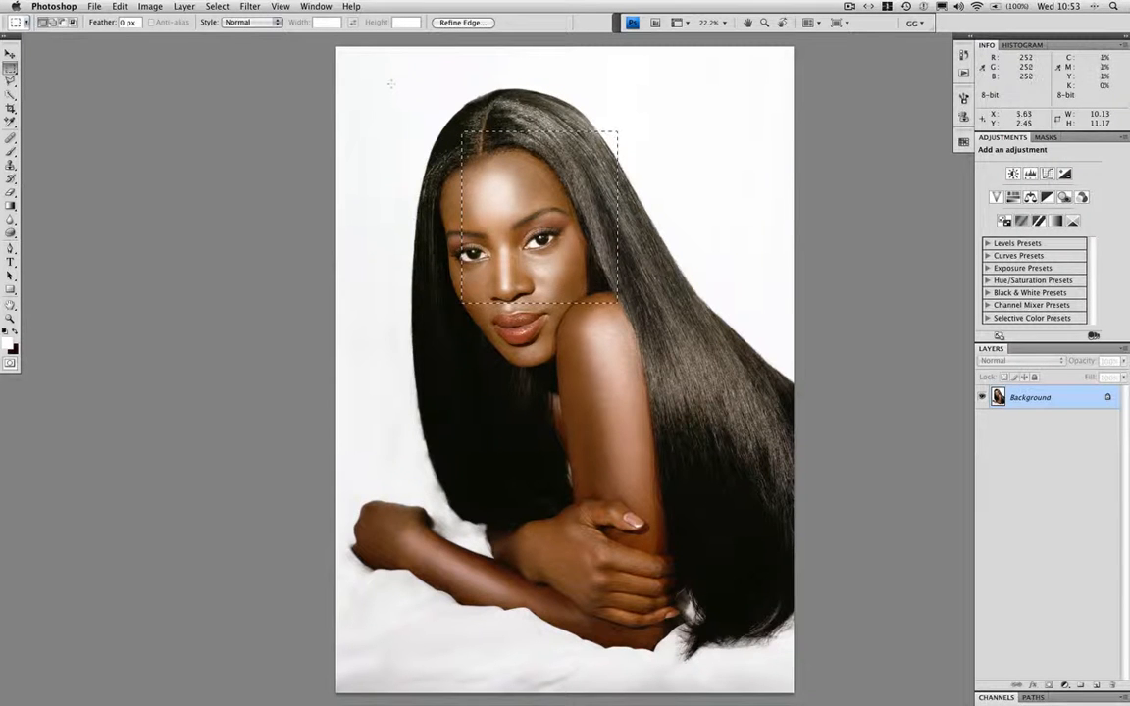
left_click_drag(394, 83, 620, 291)
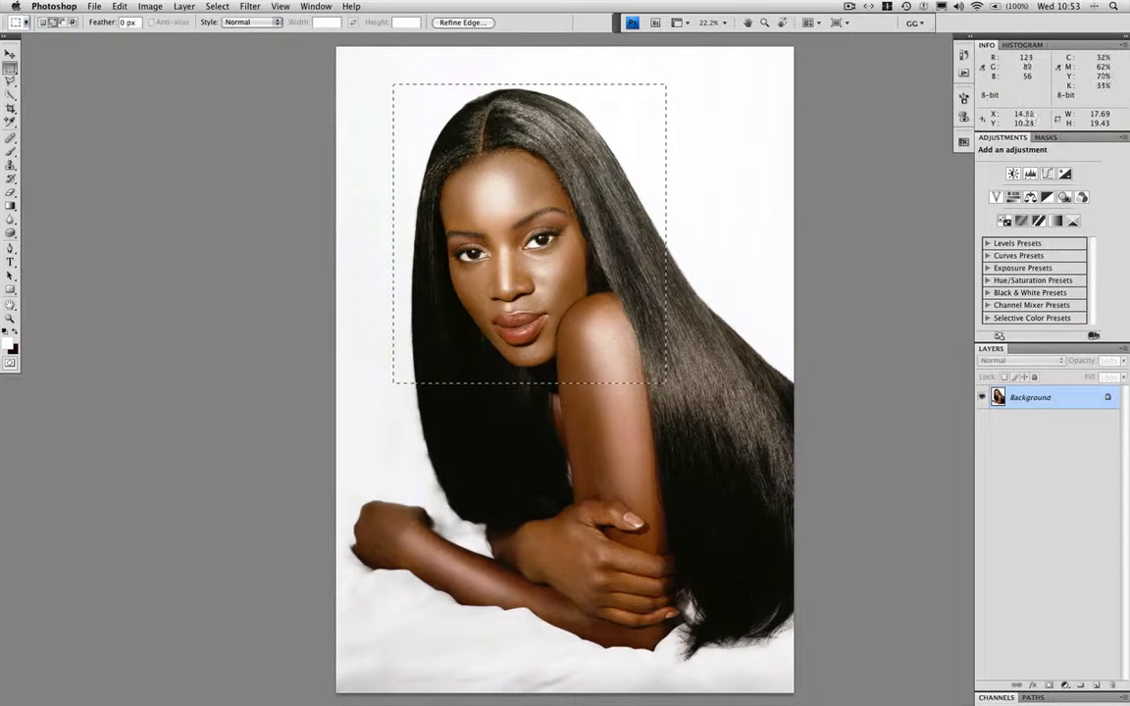
- Add overlapping rectangles to the marquee selection to cover the long hair, the body, the sheet and the outstretched forearm
left_click_drag(566, 202, 750, 447)
left_click_drag(405, 335, 505, 482)
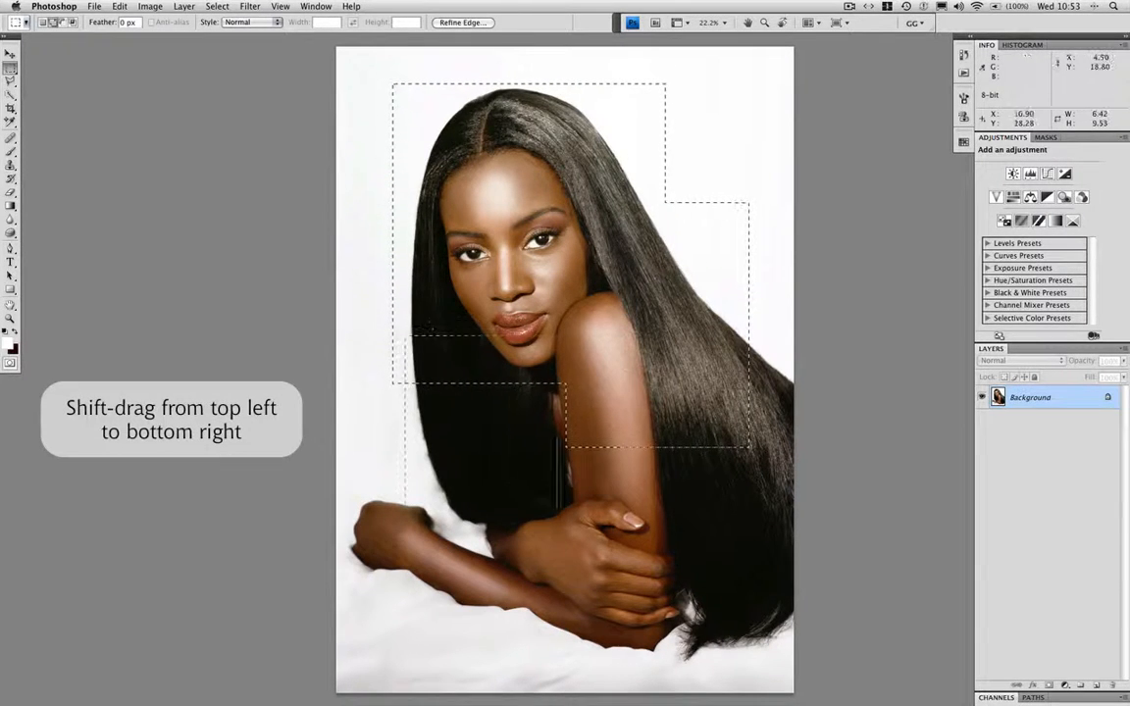
left_click_drag(558, 604, 830, 421)
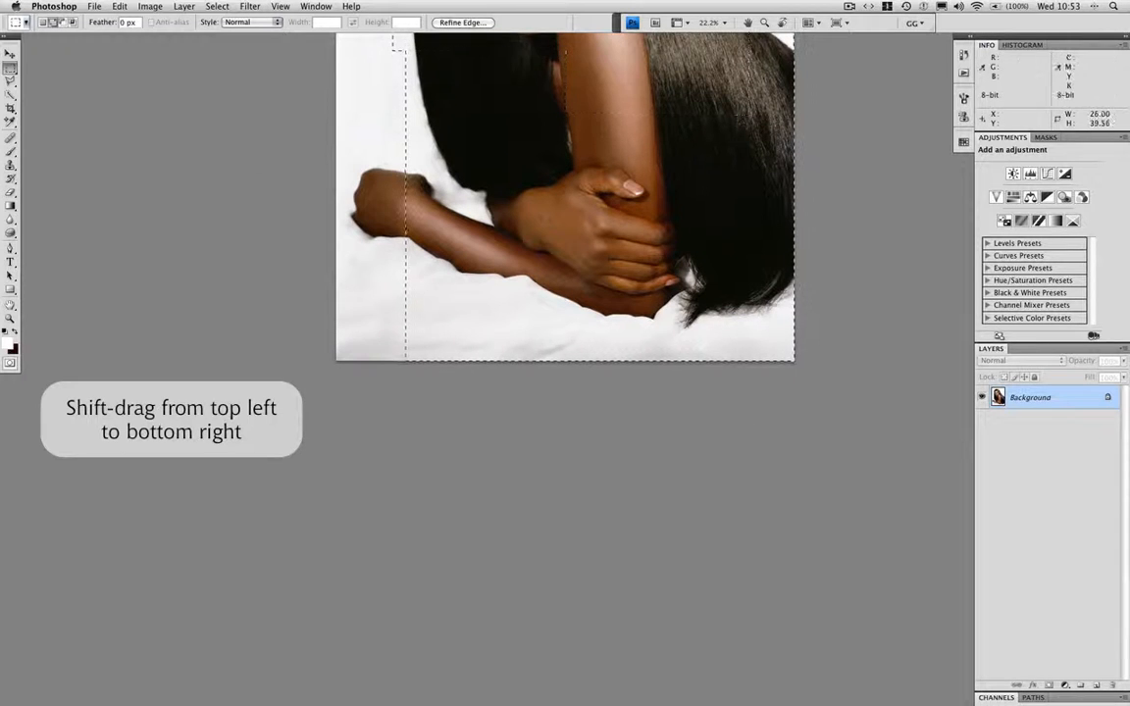
left_click_drag(336, 149, 405, 271)
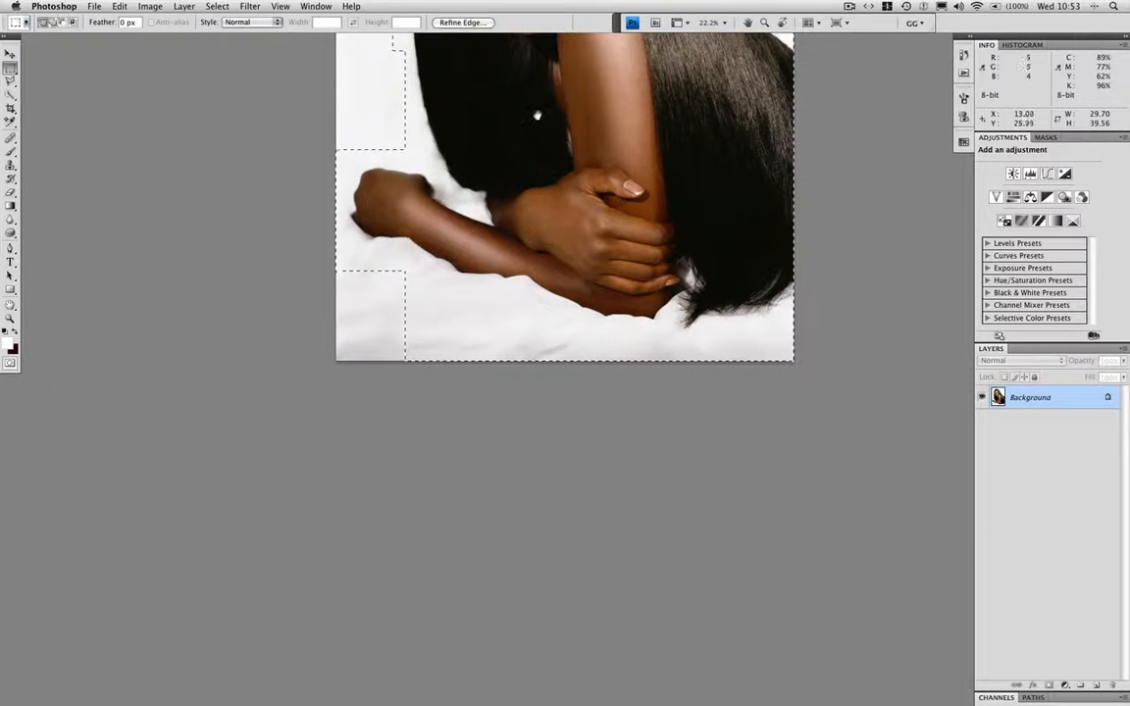
scroll(537, 116, "up", 10)
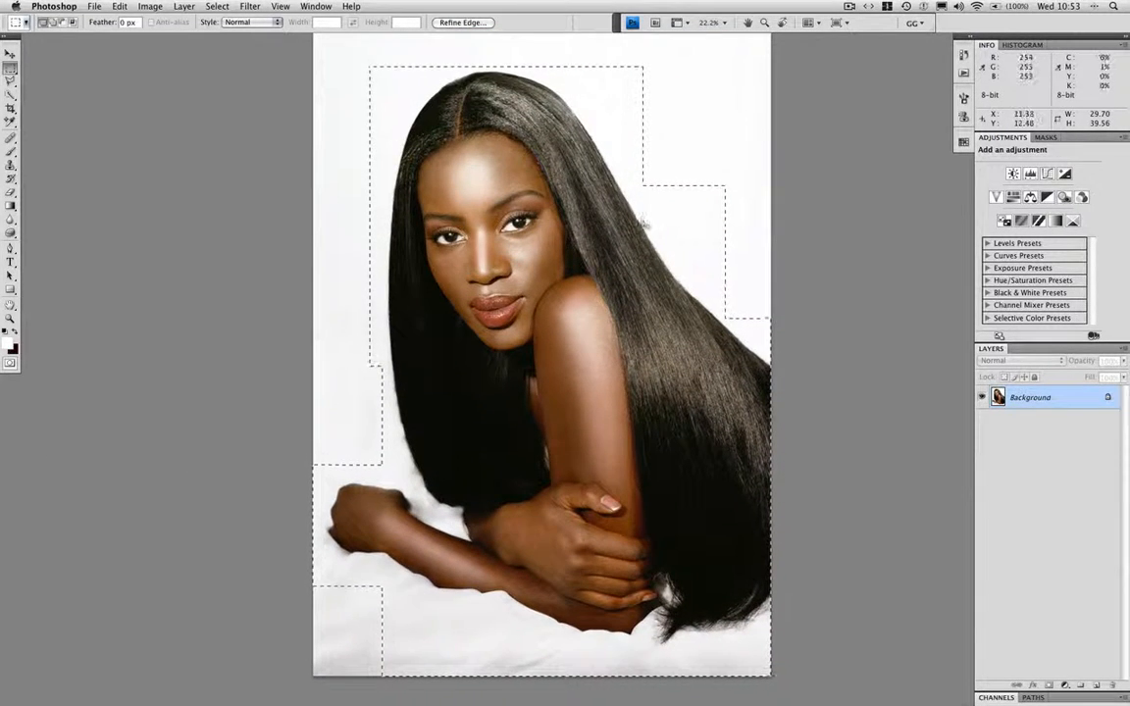
- Clear the stepped marquee selection and draw a single rectangular marquee over the woman's head and upper body
key("super+d")
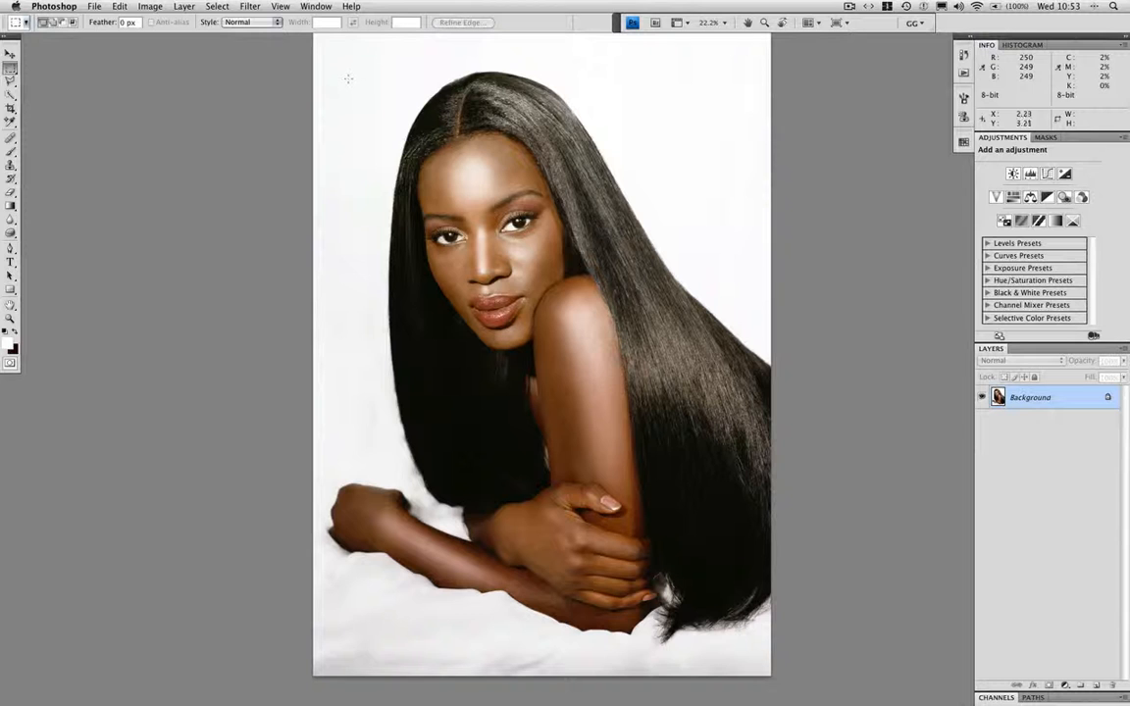
left_click_drag(337, 56, 753, 550)
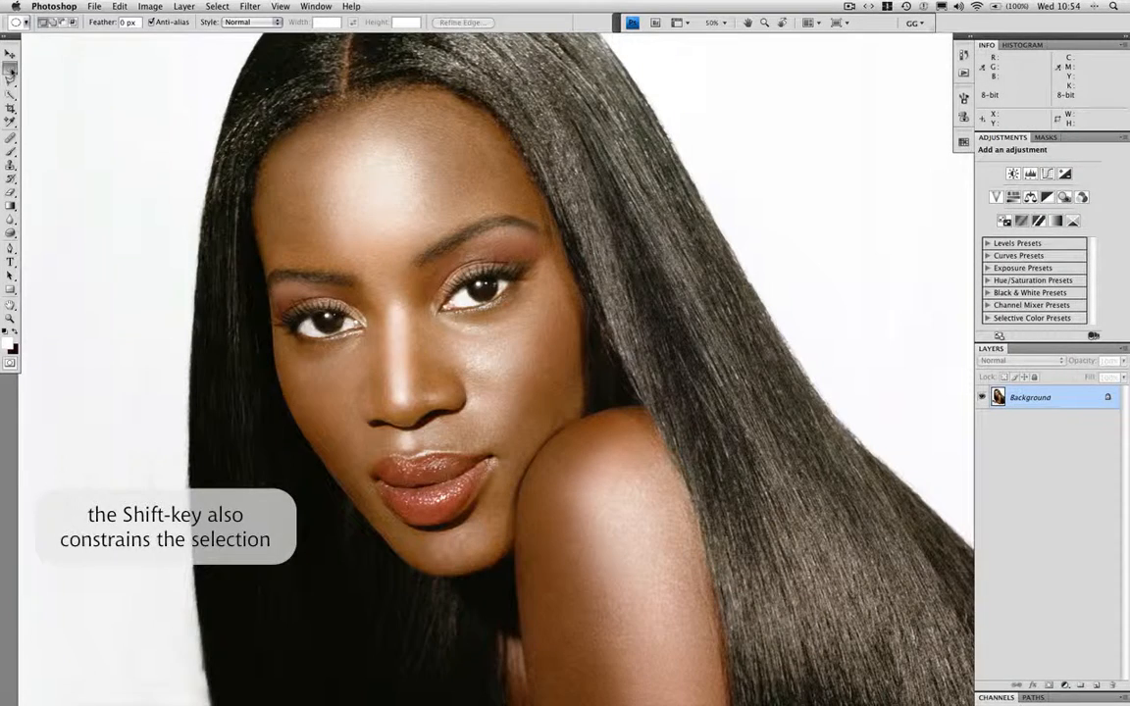
- Draw an elliptical marquee, about 13.0 by 15.6, around the woman's face and clear the selection
left_click_drag(11, 69, 49, 78)
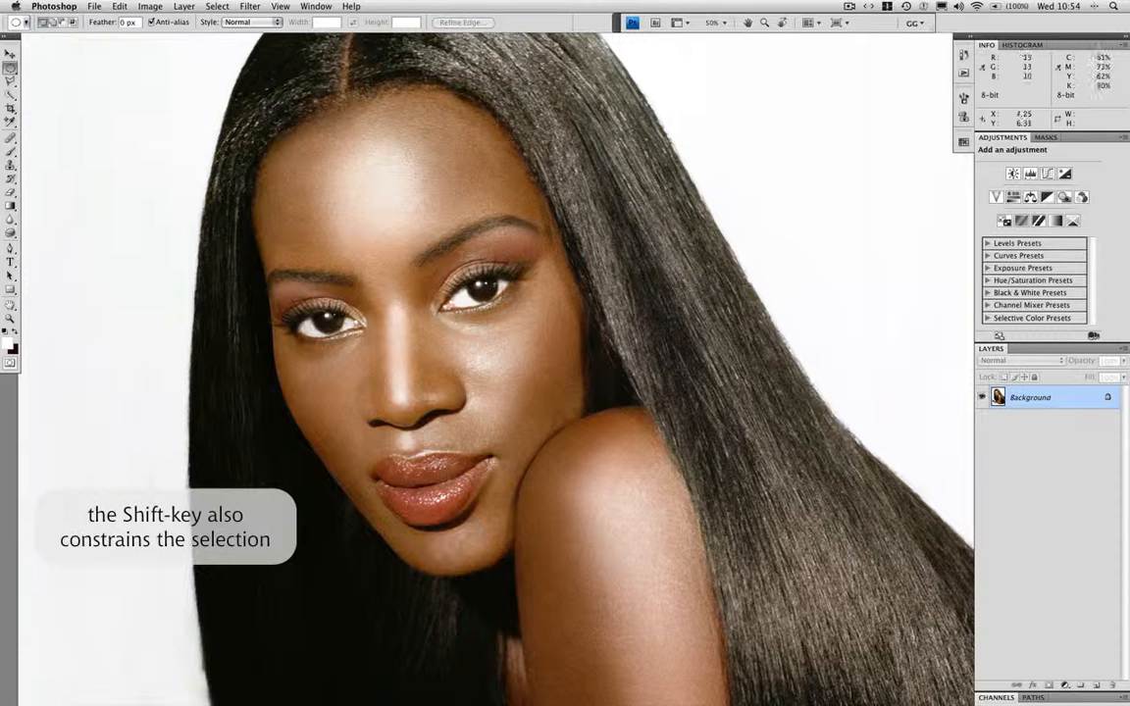
left_click_drag(223, 84, 381, 208)
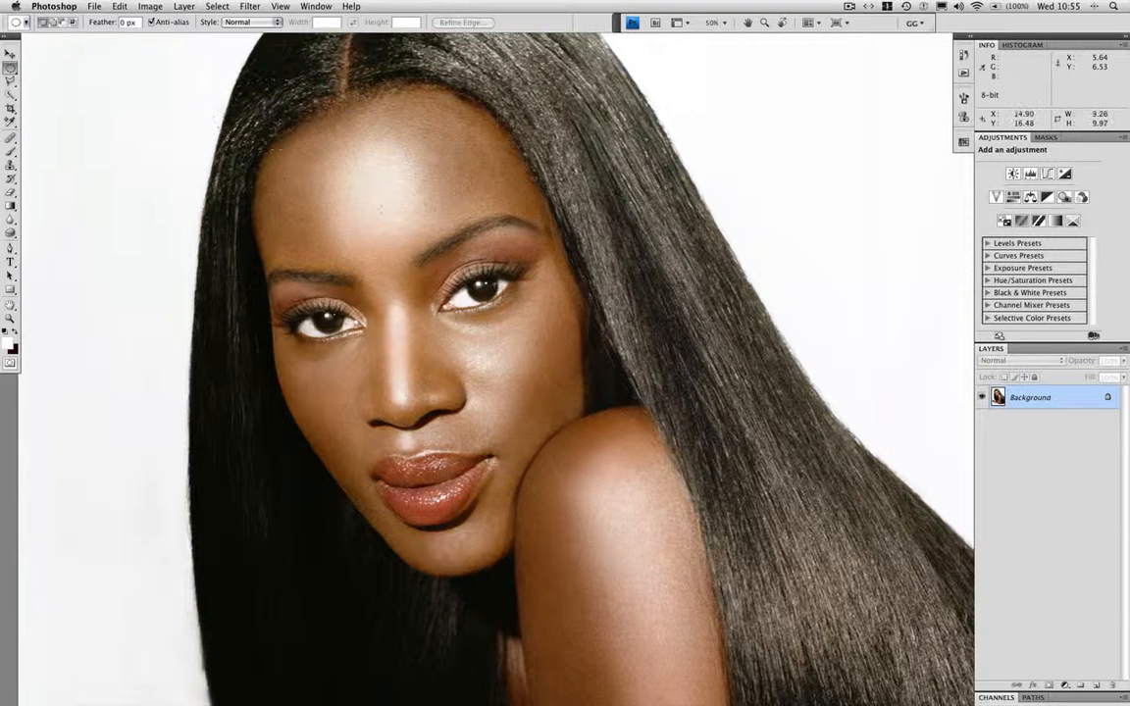
left_click_drag(609, 589, 644, 600)
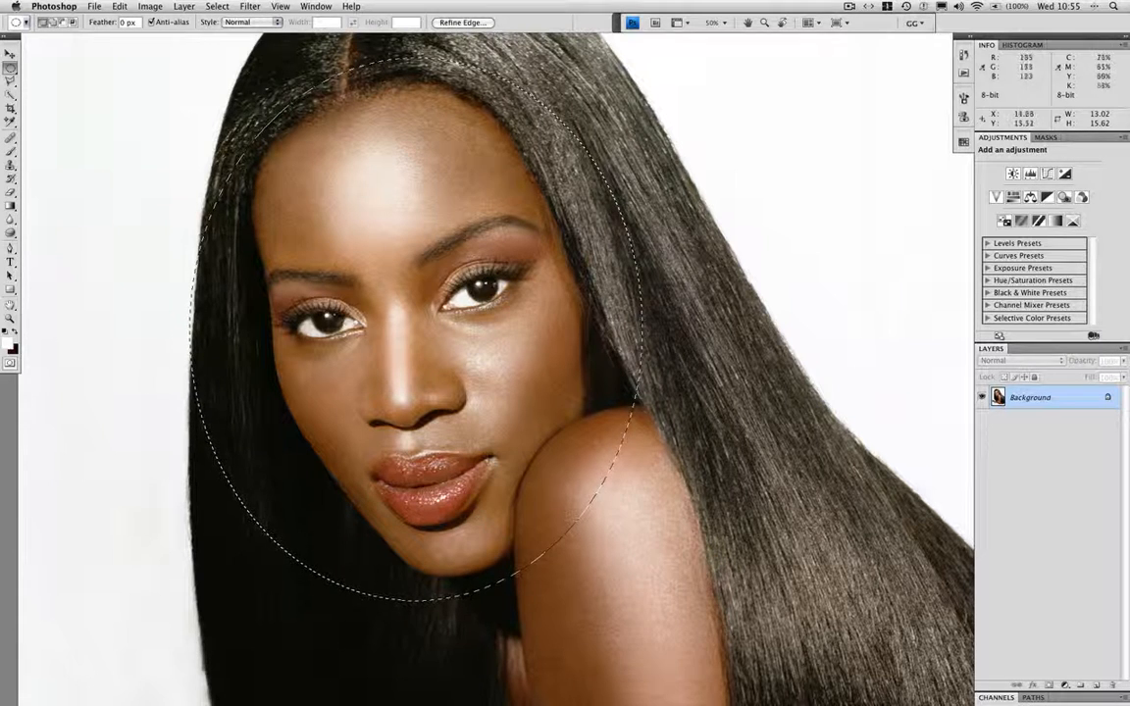
key("super+d")
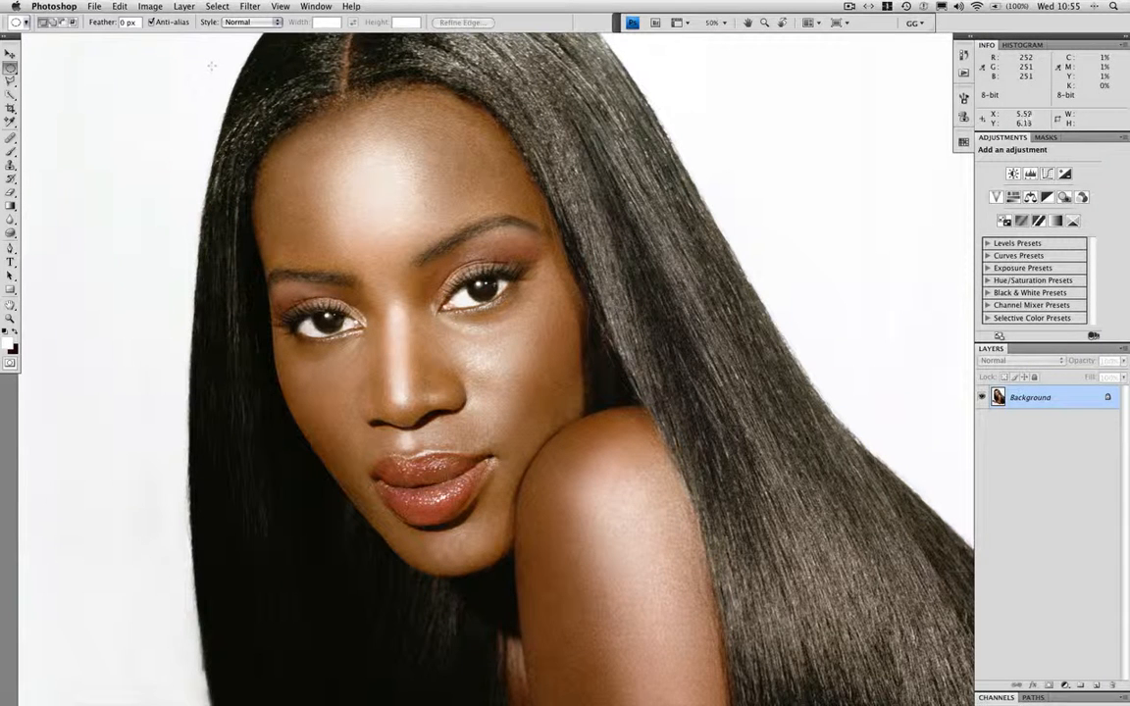
- Draw new elliptical marquees around the face, one about 12.8 by 15.4, repositioning the ellipse while drawing it
left_click_drag(216, 68, 232, 71)
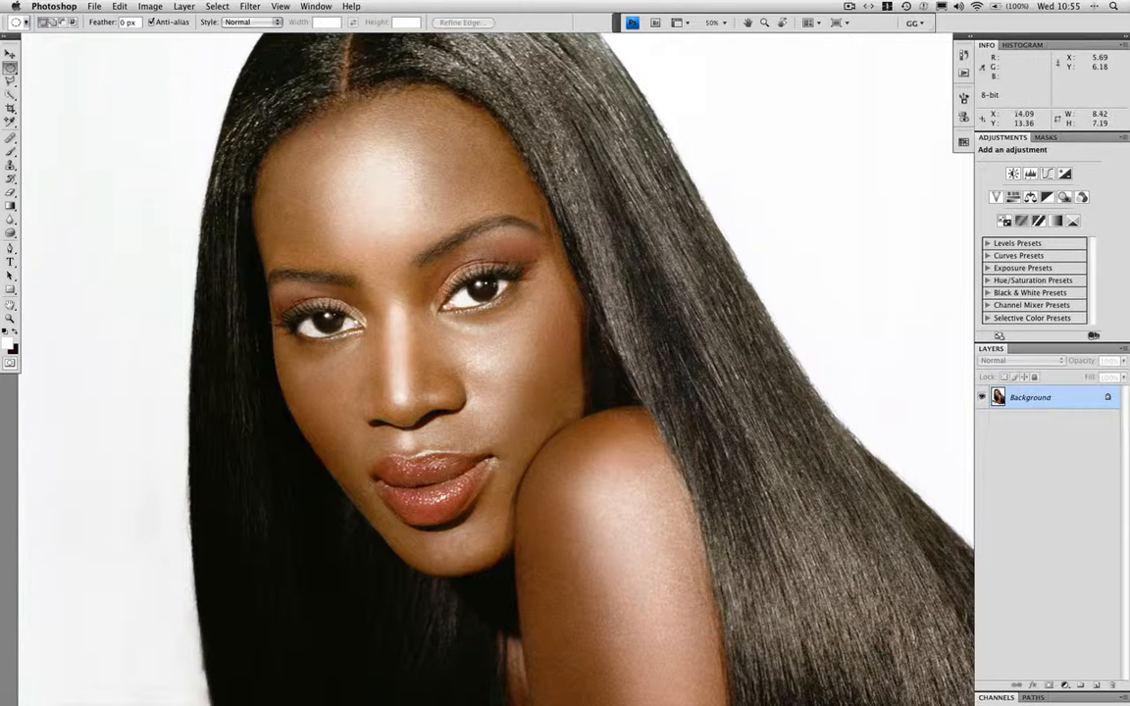
left_click_drag(570, 482, 692, 621)
left_click_drag(593, 287, 587, 286)
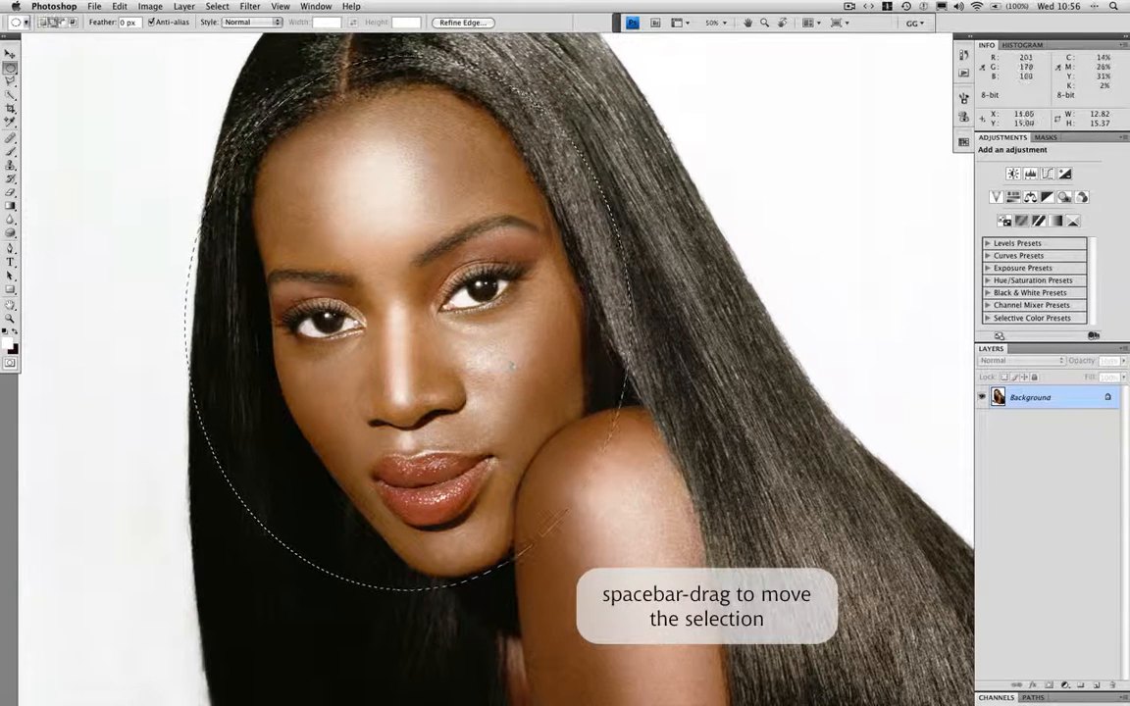
left_click_drag(564, 457, 726, 605)
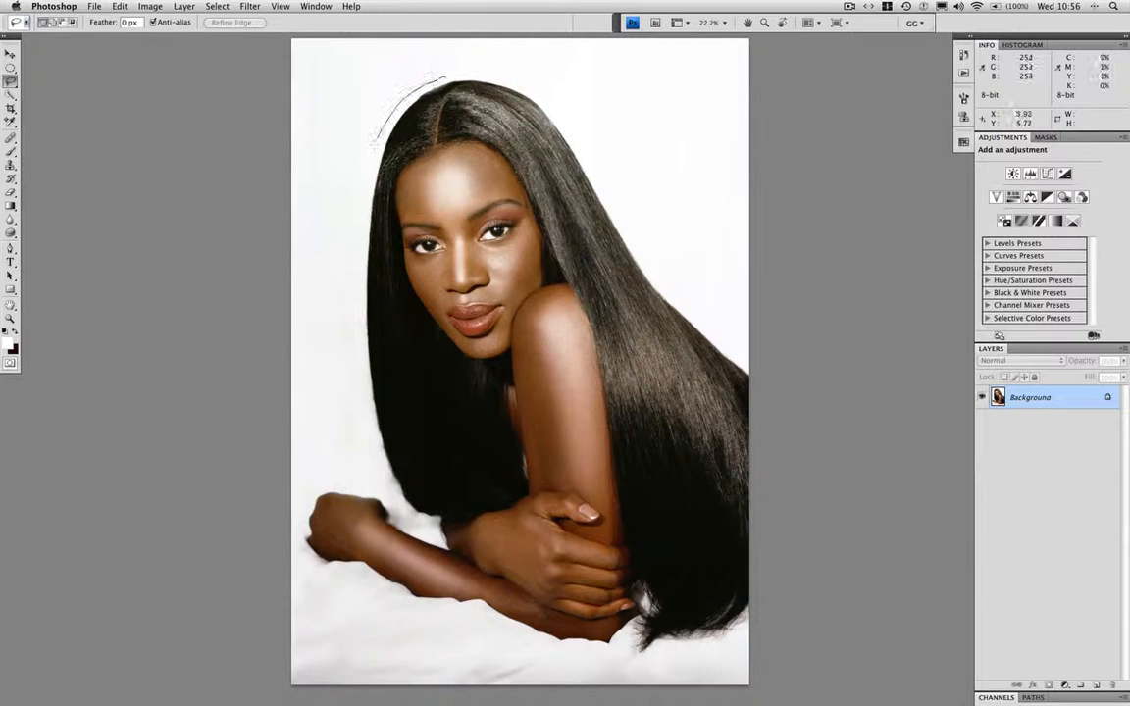
- Trace a freehand Lasso selection, about 29.2 by 37.9, loosely around the woman's hair, forearm and body
left_click_drag(365, 375, 382, 463)
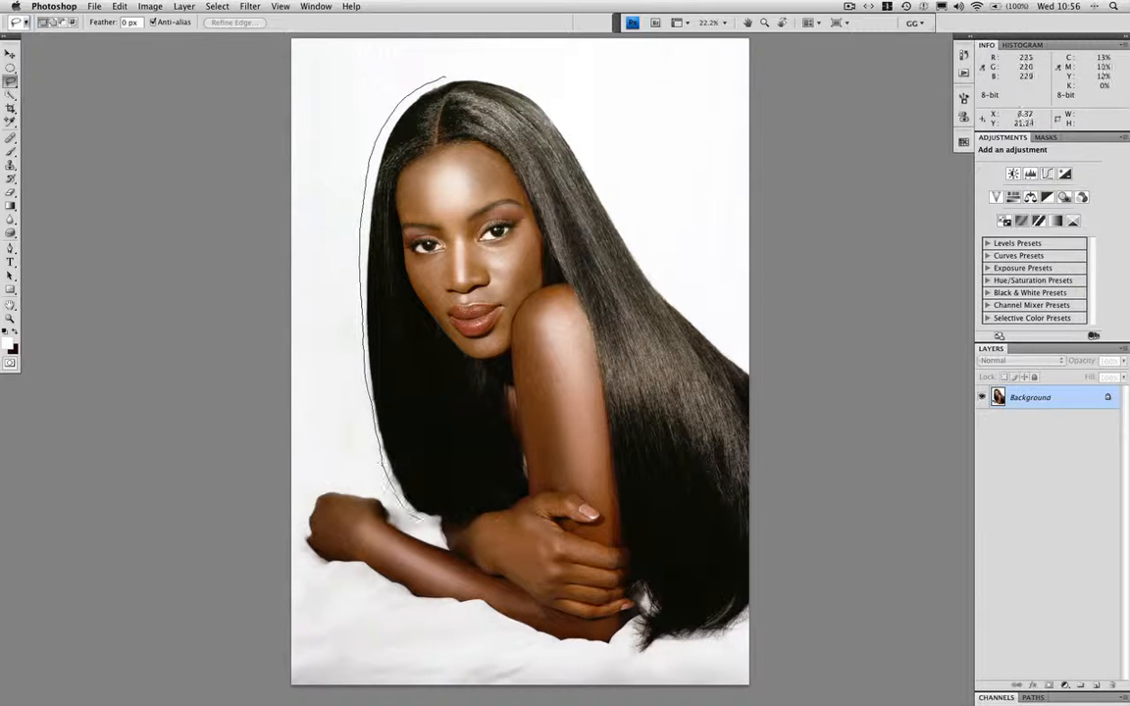
mouse_move(417, 517)
left_mouse_down()
mouse_move(368, 482)
mouse_move(326, 488)
mouse_move(309, 504)
mouse_move(316, 570)
mouse_move(529, 644)
mouse_move(598, 651)
mouse_move(685, 653)
mouse_move(745, 630)
mouse_move(755, 592)
left_mouse_up()
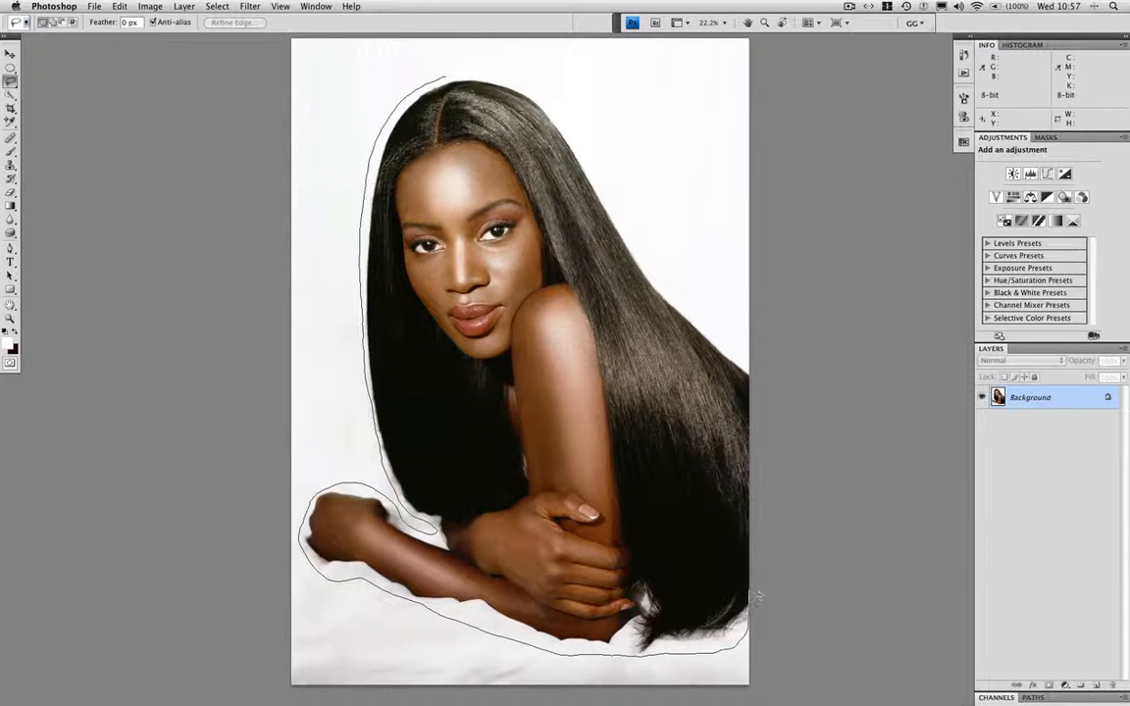
left_click_drag(675, 382, 667, 314)
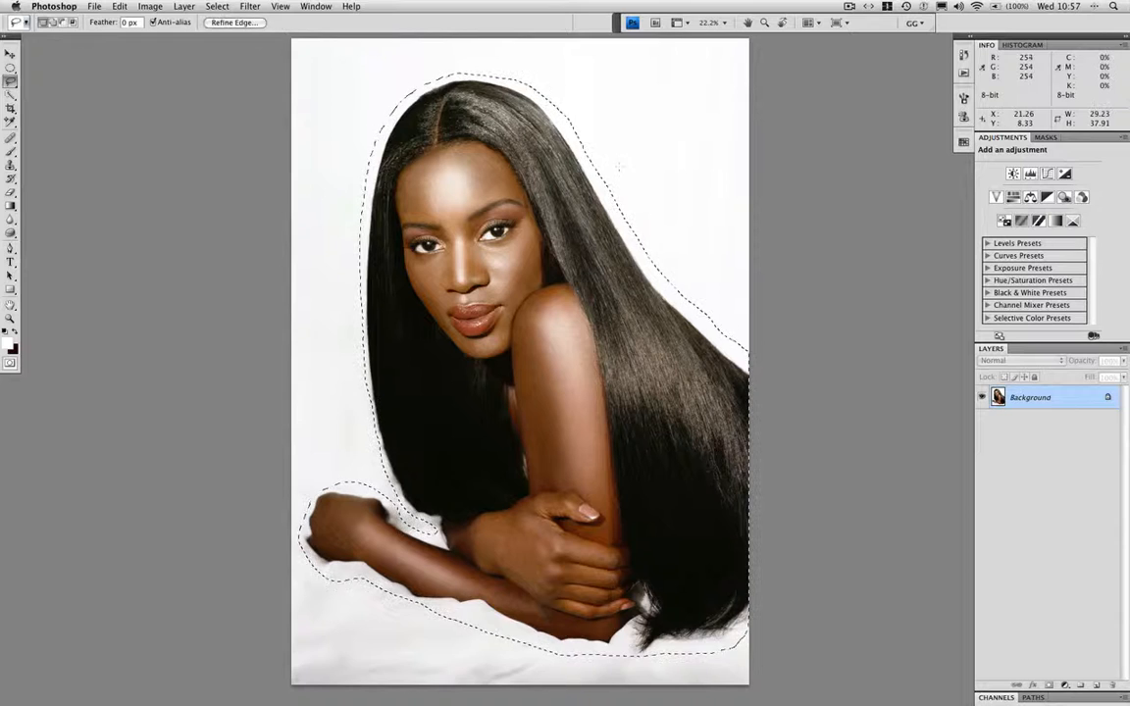
- Show the lasso selection in Quick Mask mode and set up the Brush tool with black and 100% flow
key("q")
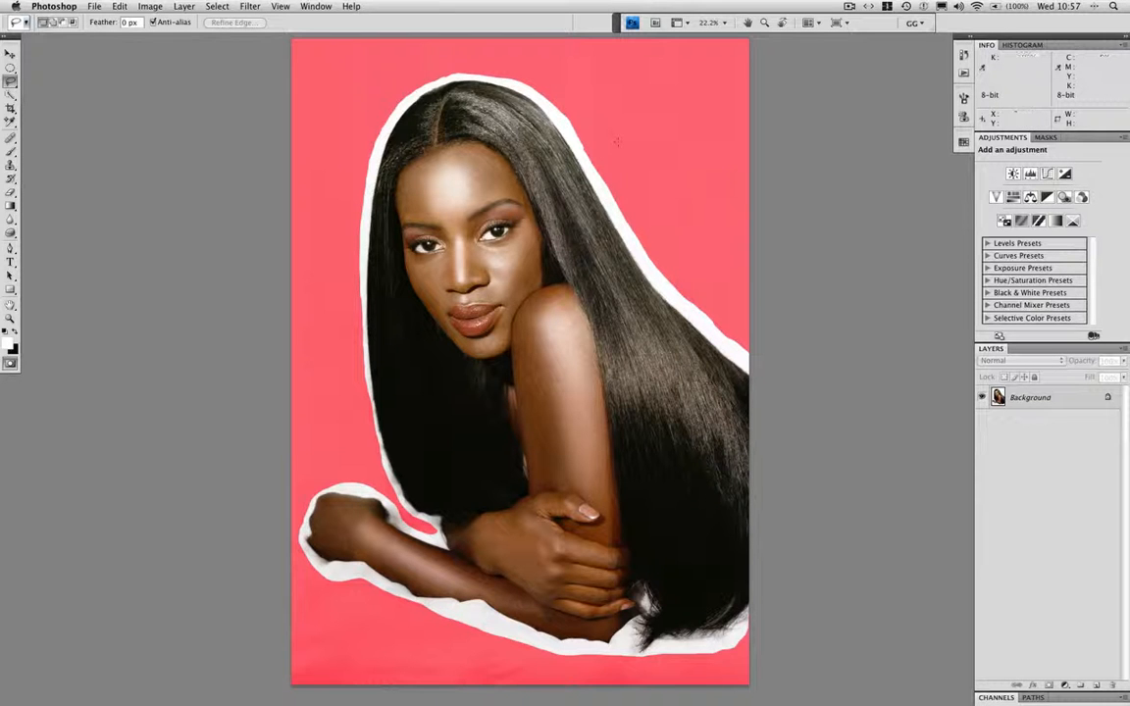
key("super+alt+0")
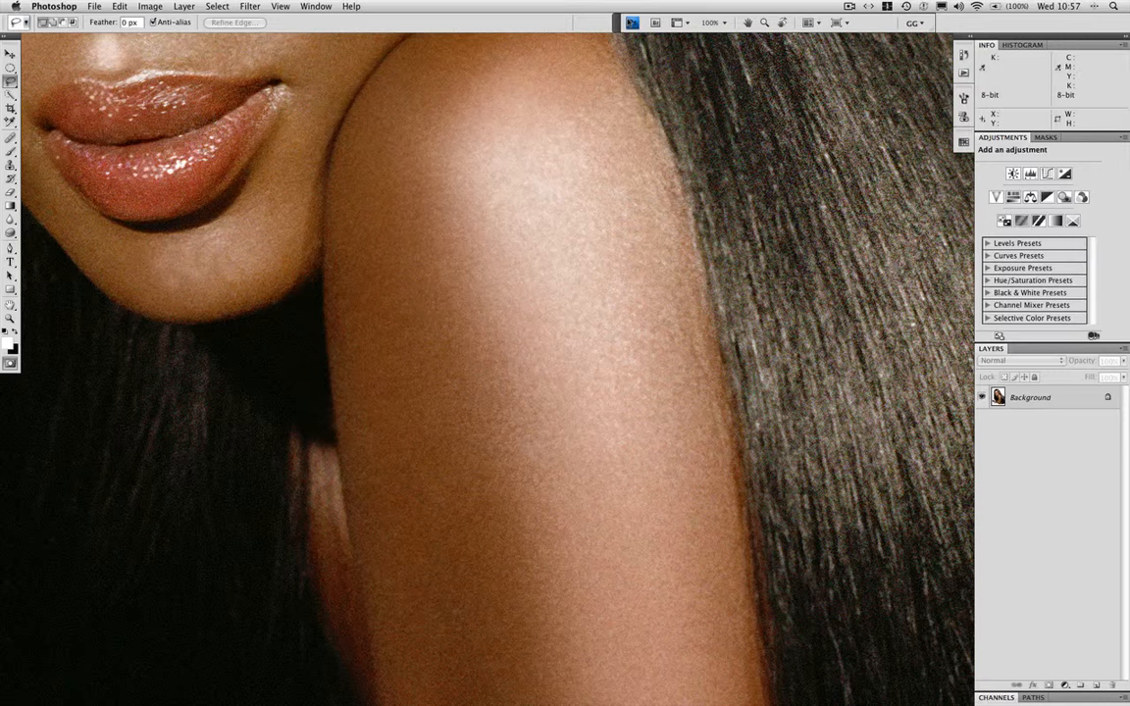
key("Home")
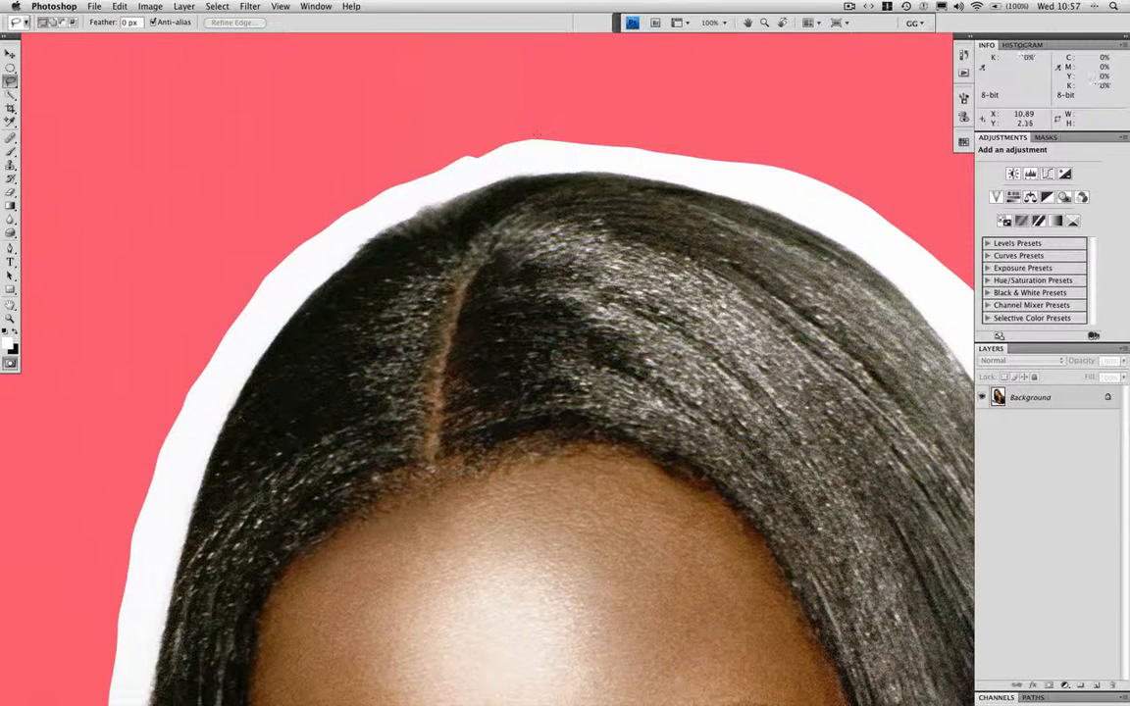
key("b")
key("x")
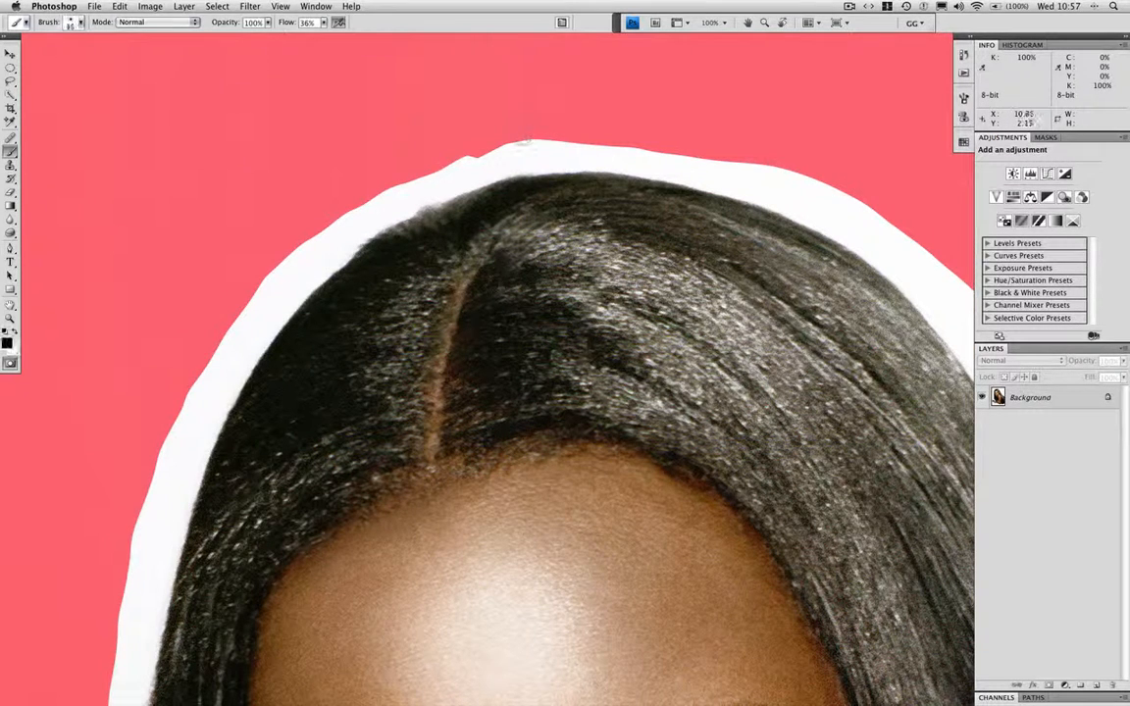
key("shift+0")
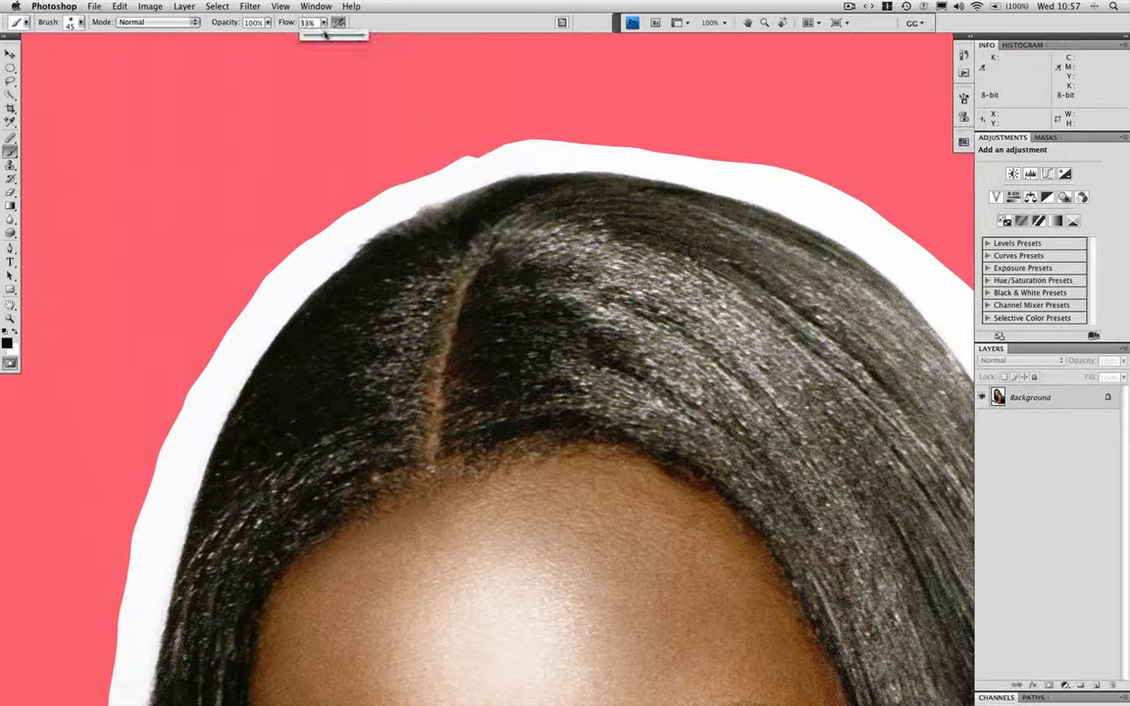
- Paint the mask over the white fringe along the top of the hair and return to standard mode
mouse_move(545, 144)
left_mouse_down()
mouse_move(441, 179)
mouse_move(491, 147)
mouse_move(550, 139)
mouse_move(648, 159)
mouse_move(594, 143)
left_mouse_up()
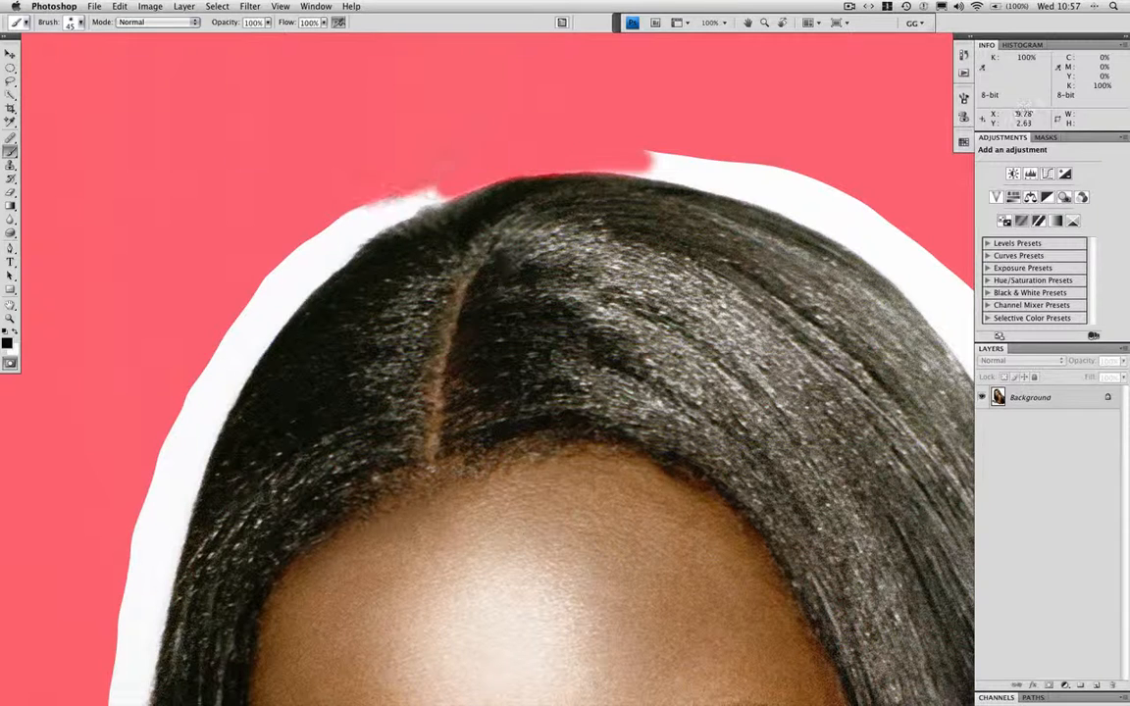
mouse_move(417, 201)
left_mouse_down()
mouse_move(304, 228)
mouse_move(323, 233)
left_mouse_up()
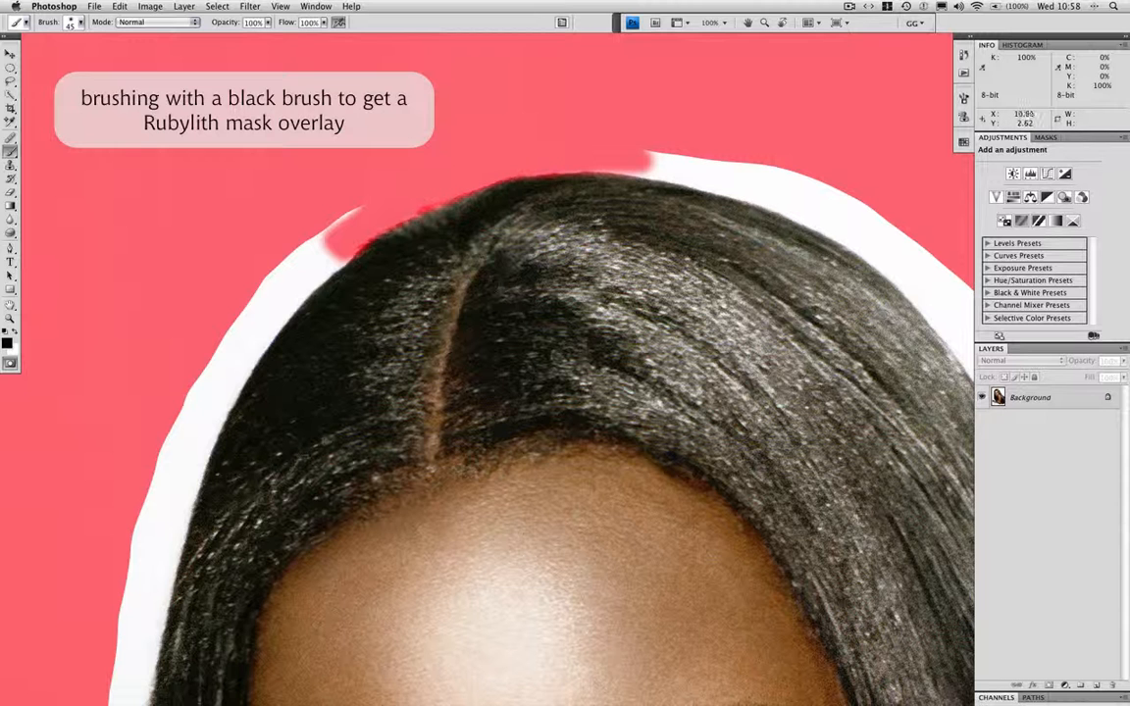
mouse_move(617, 152)
left_mouse_down()
mouse_move(579, 147)
mouse_move(834, 202)
left_mouse_up()
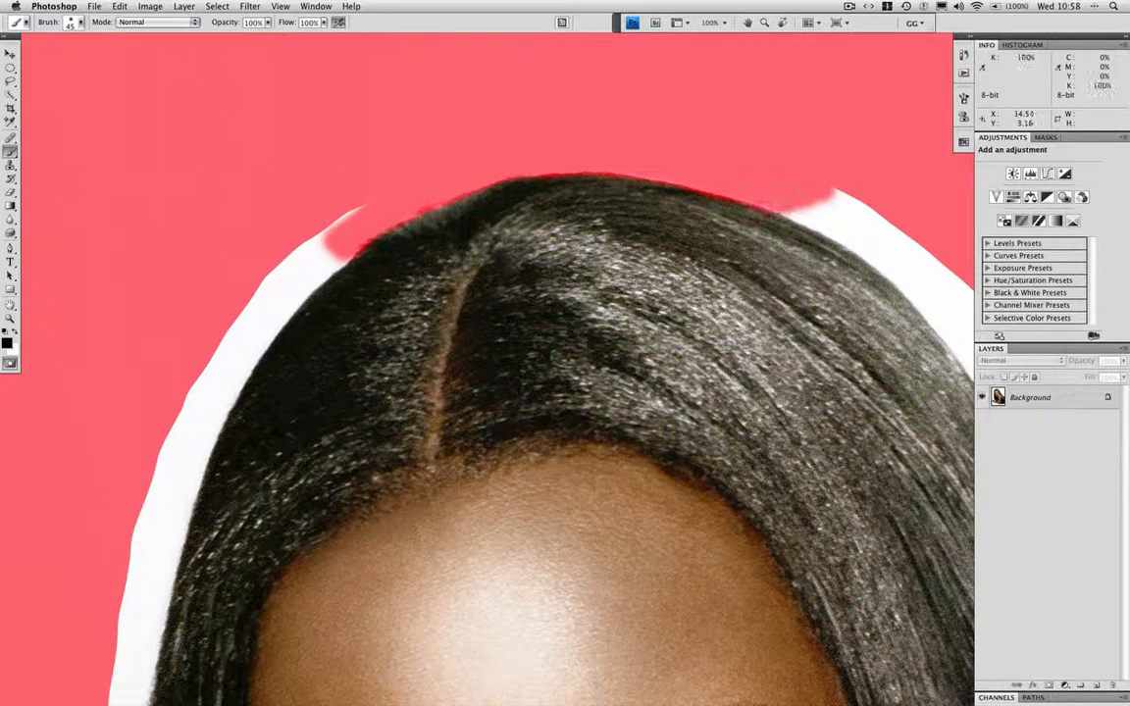
mouse_move(381, 196)
left_mouse_down()
mouse_move(343, 216)
mouse_move(299, 257)
mouse_move(285, 299)
mouse_move(289, 257)
left_mouse_up()
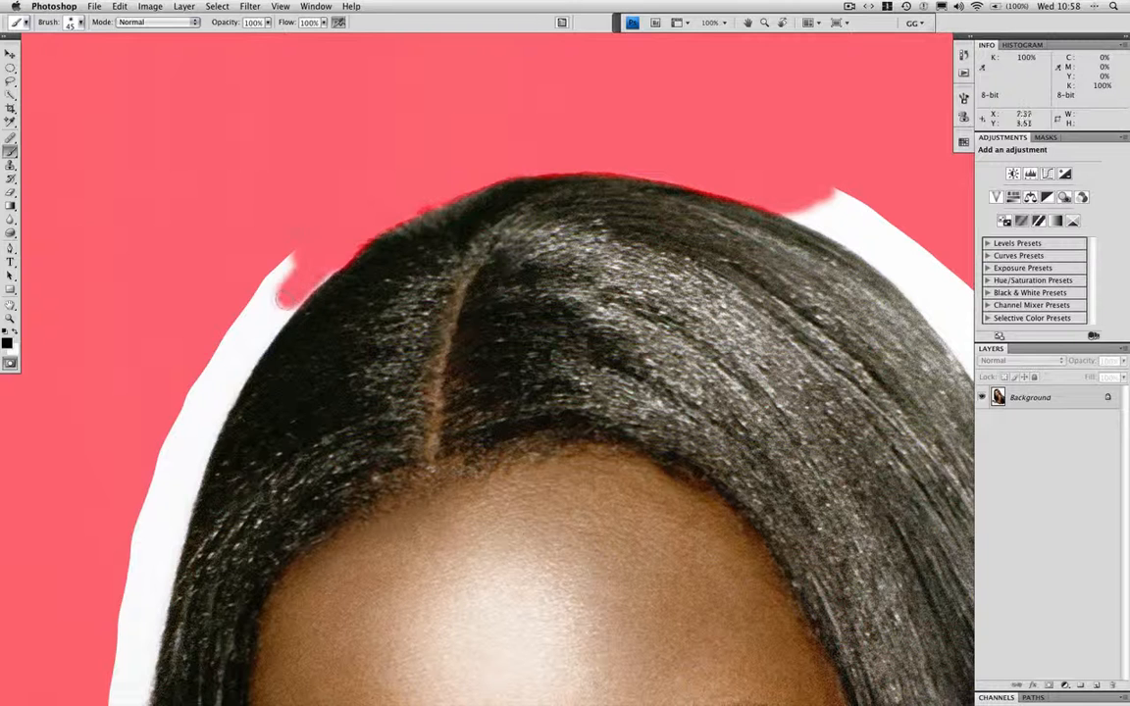
key("q")
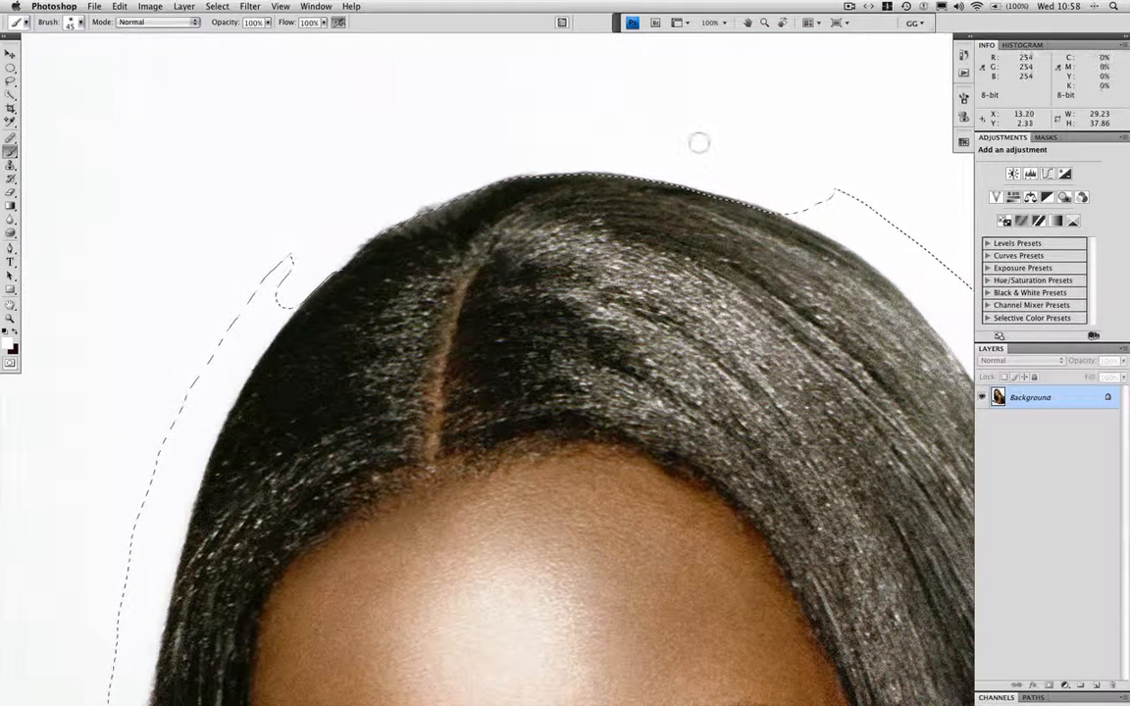
- Start a Polygonal Lasso outline above the head, following the long hair's outer edge and the sheet below the body
key("super+0")
left_click_drag(10, 81, 67, 95)
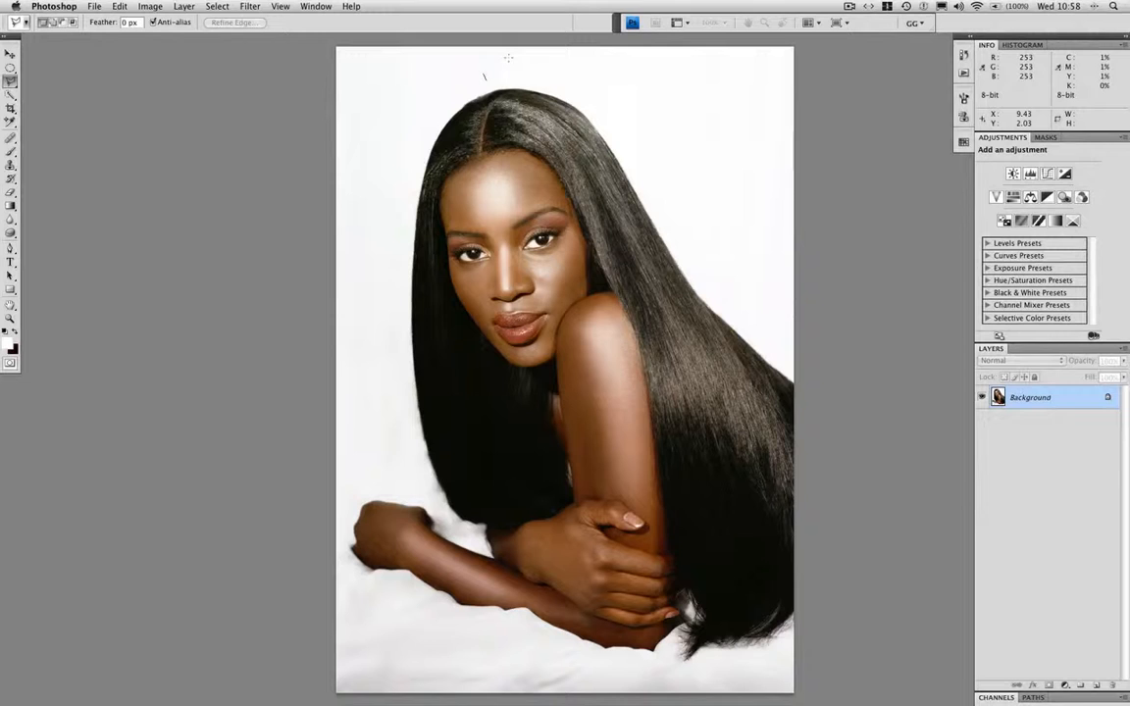
left_click(487, 82)
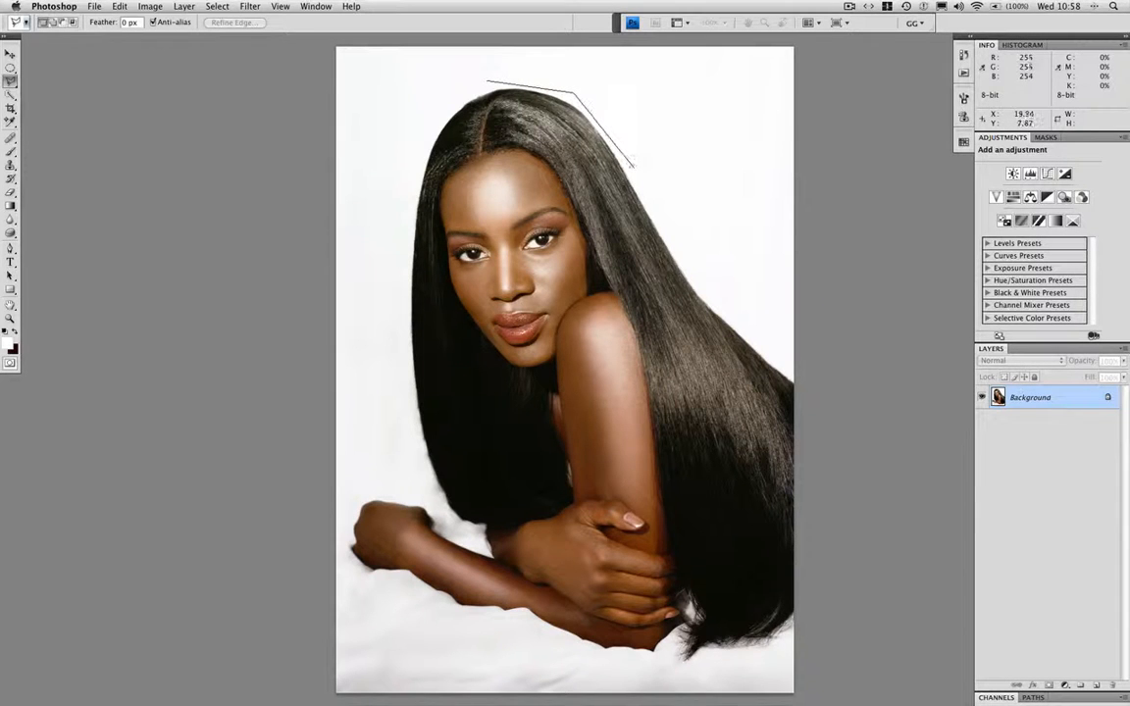
left_click(633, 166)
left_click(703, 280)
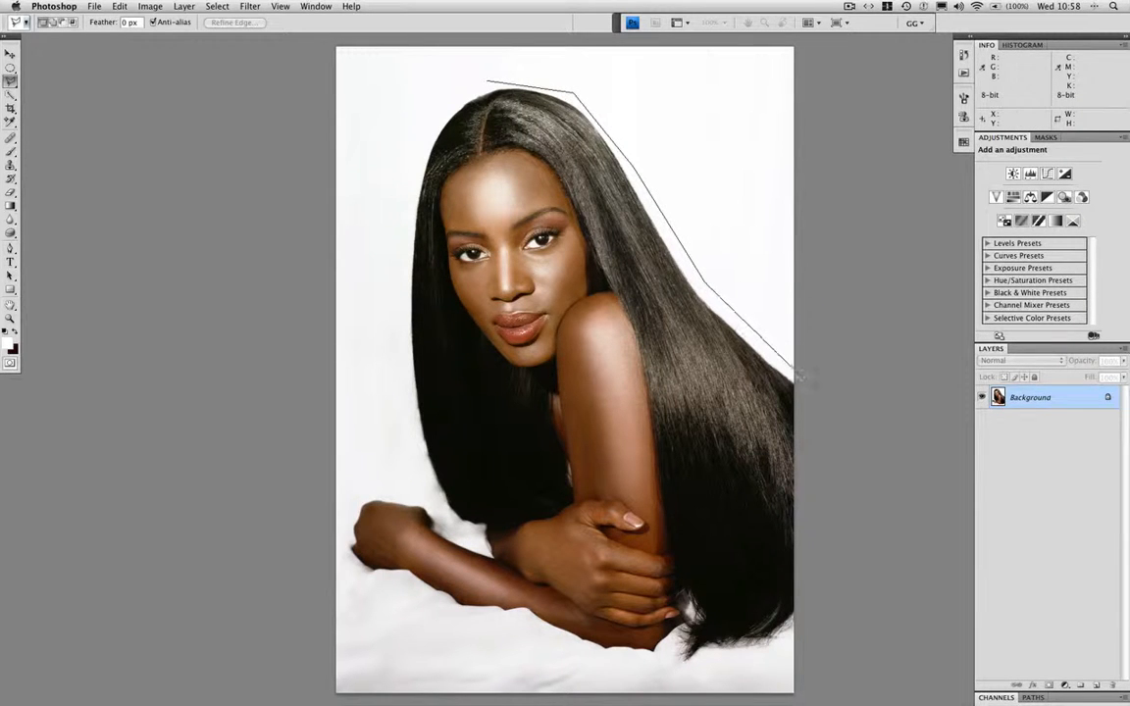
left_click(756, 658)
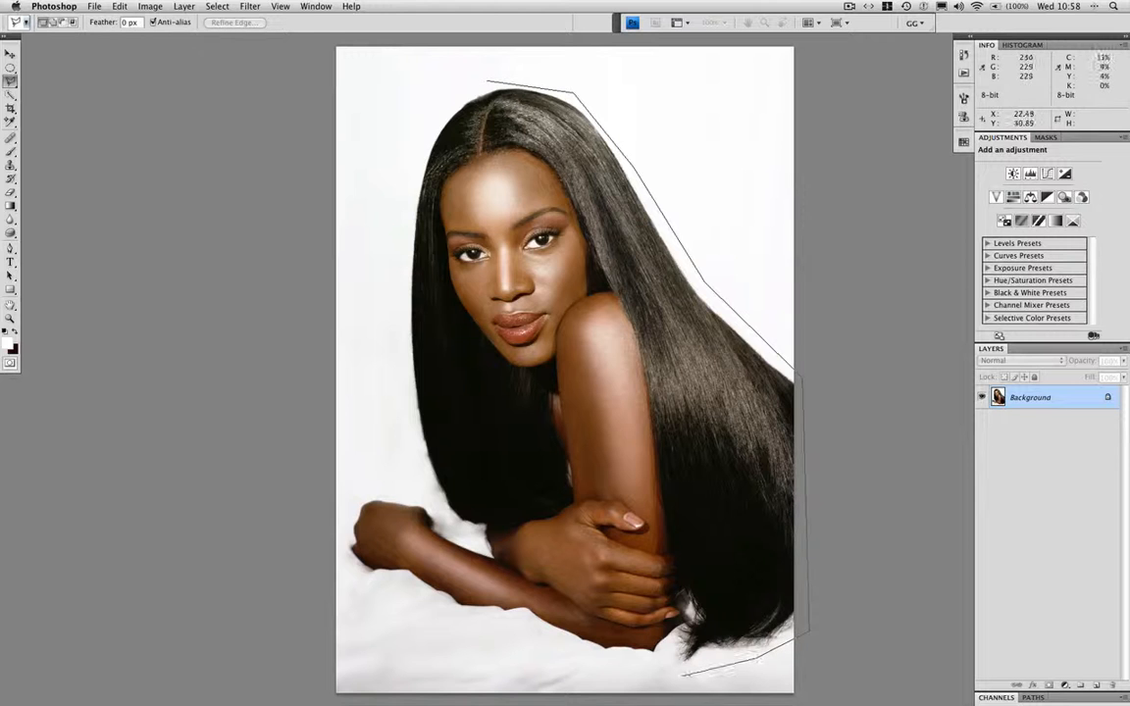
left_click(632, 666)
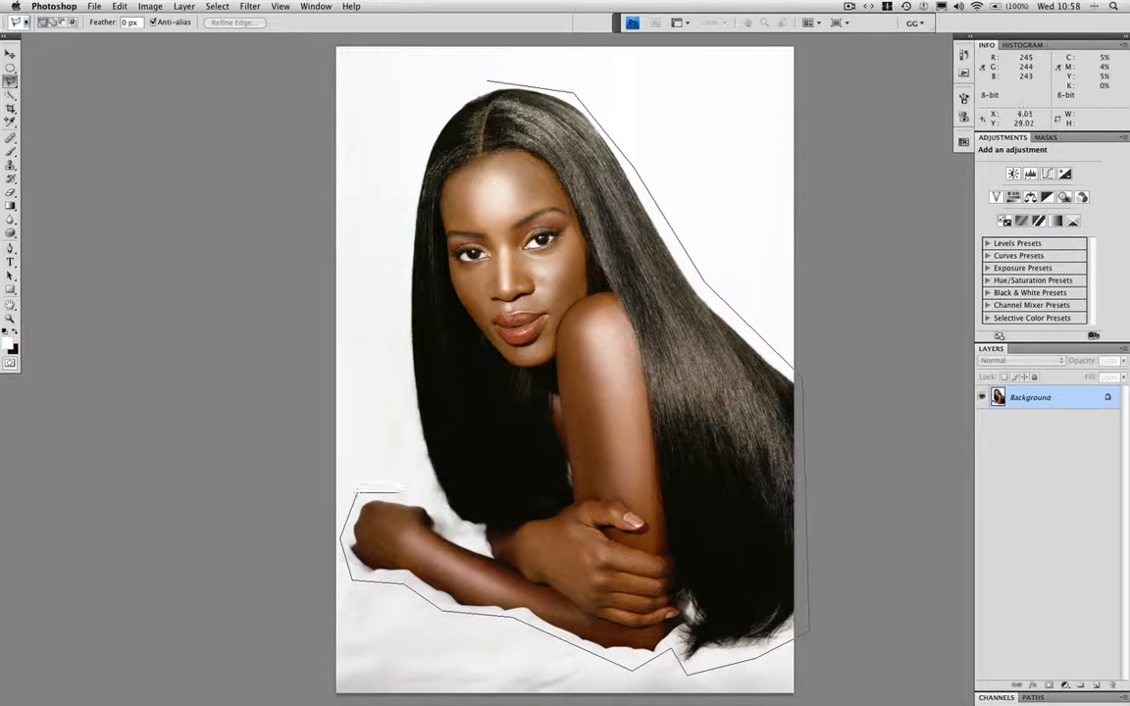
- Continue the polygonal outline from the fist up the near side of the hair, close it above the head and clear the selection
left_click(402, 490)
left_click(436, 506)
left_click(422, 462)
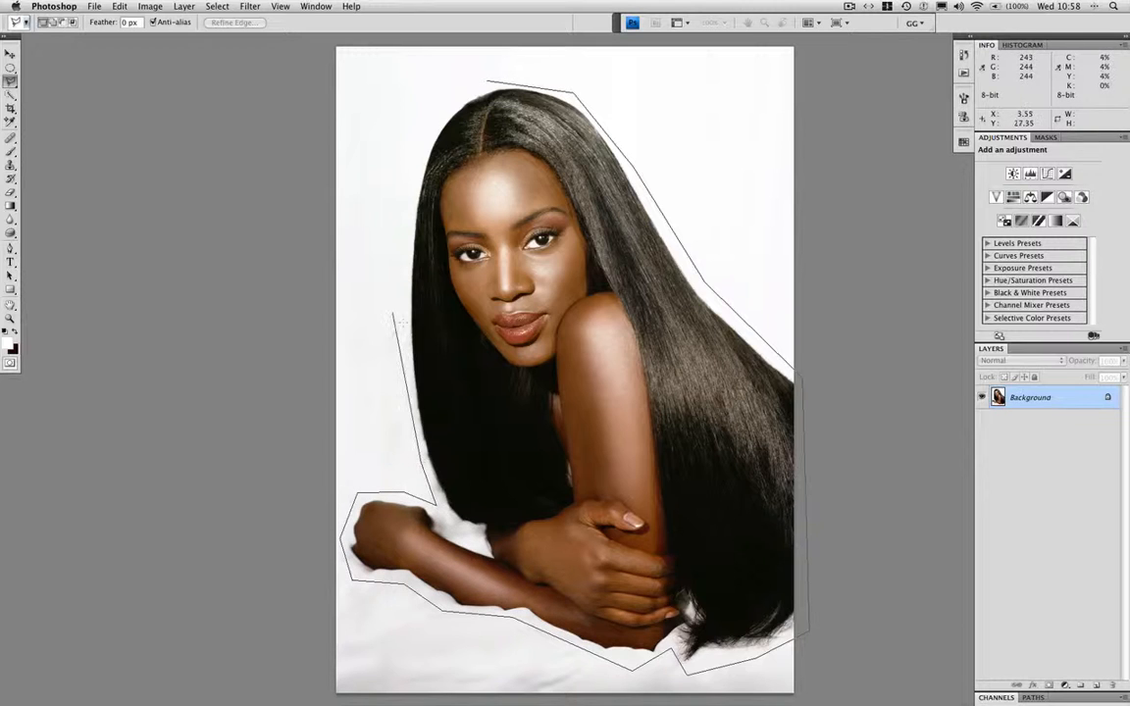
left_click(404, 392)
left_click(401, 324)
left_click(407, 216)
left_click(424, 138)
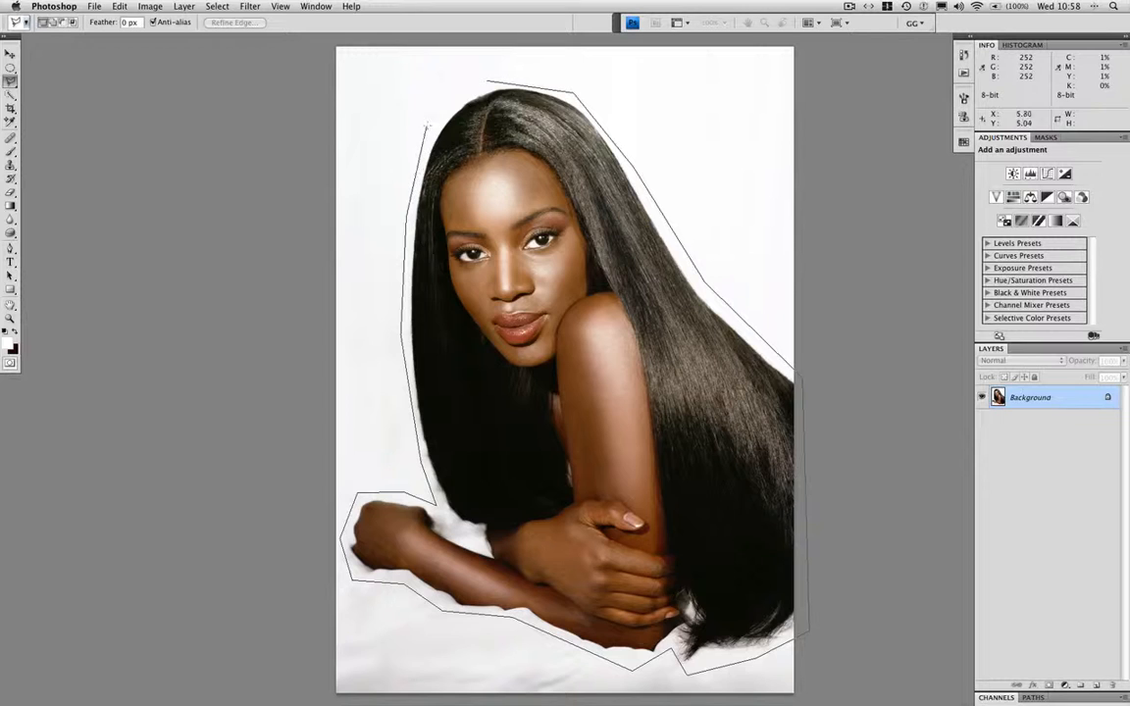
left_click(490, 76)
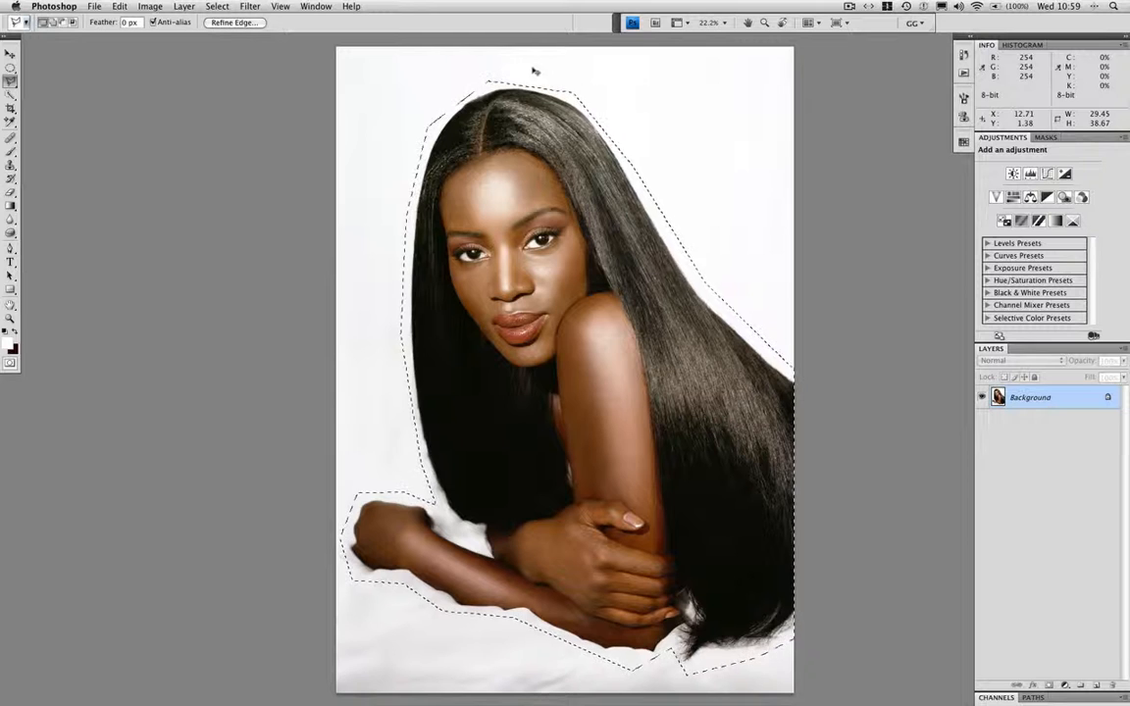
key("super+d")
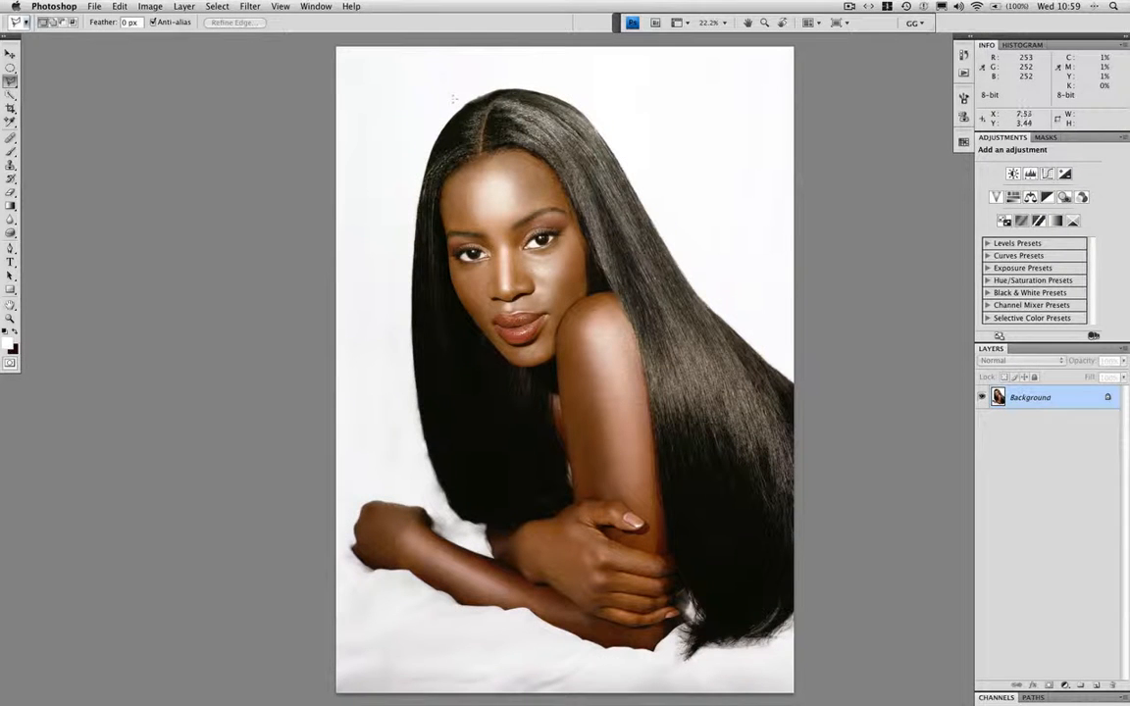
left_click(451, 98)
left_click(528, 73)
left_click(606, 115)
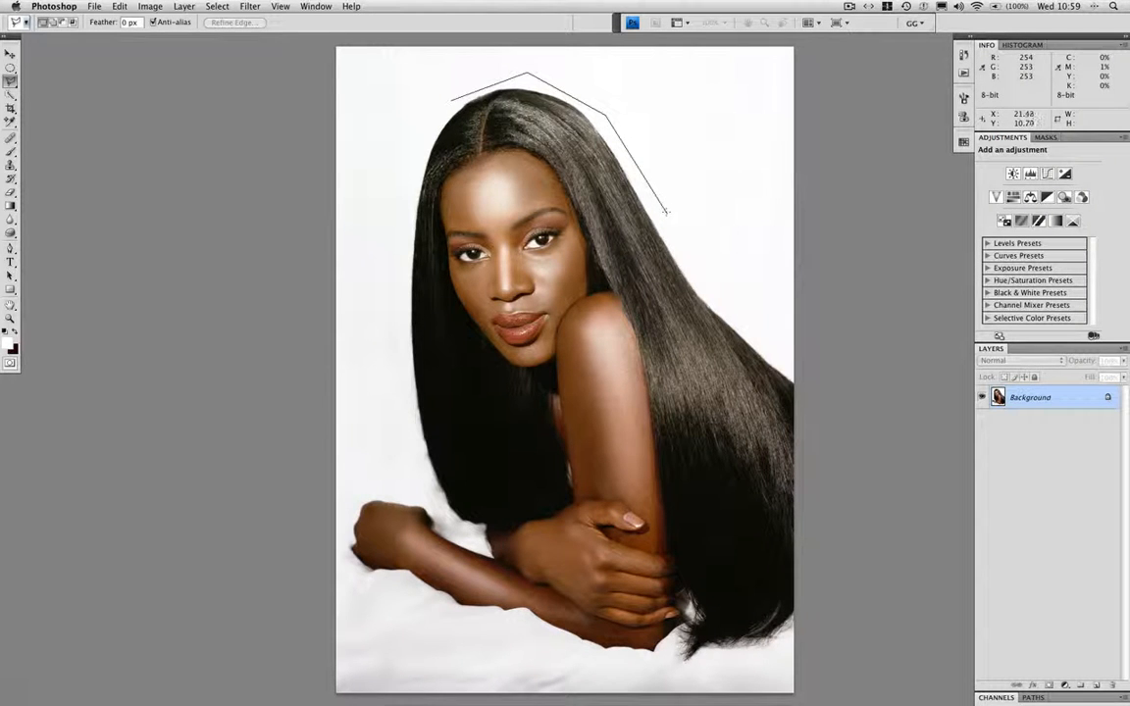
key("Escape")
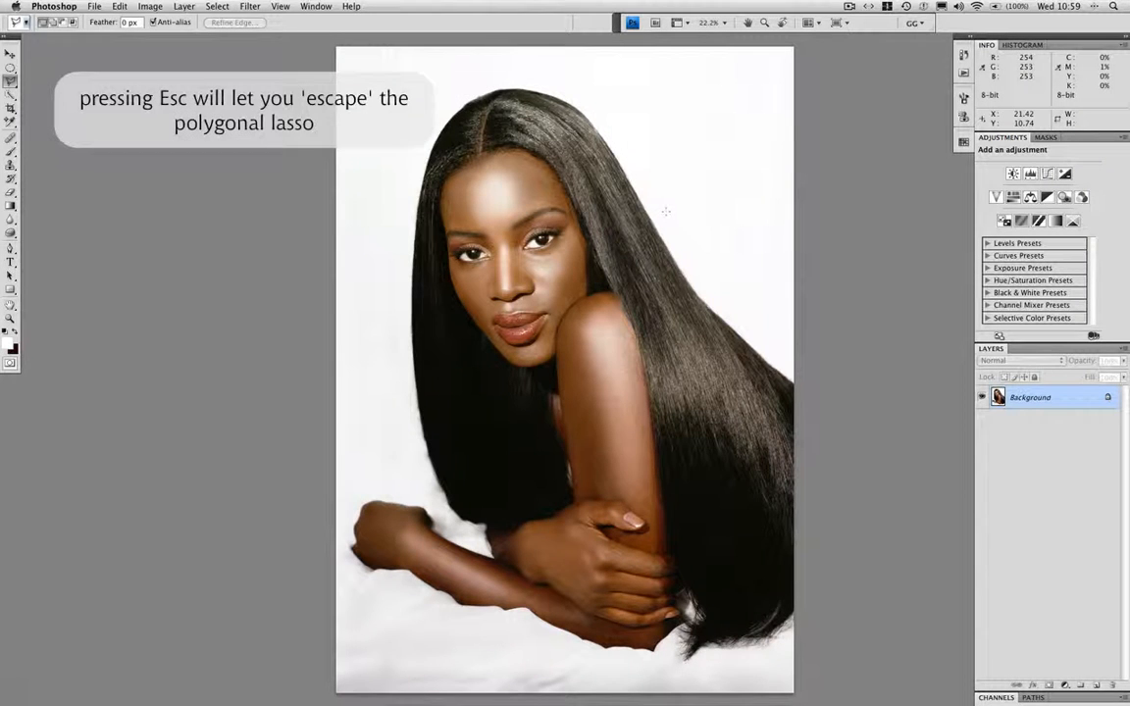
- Switch to the Magnetic Lasso tool and start an outline at the top of the woman's hair
left_click_drag(9, 80, 69, 104)
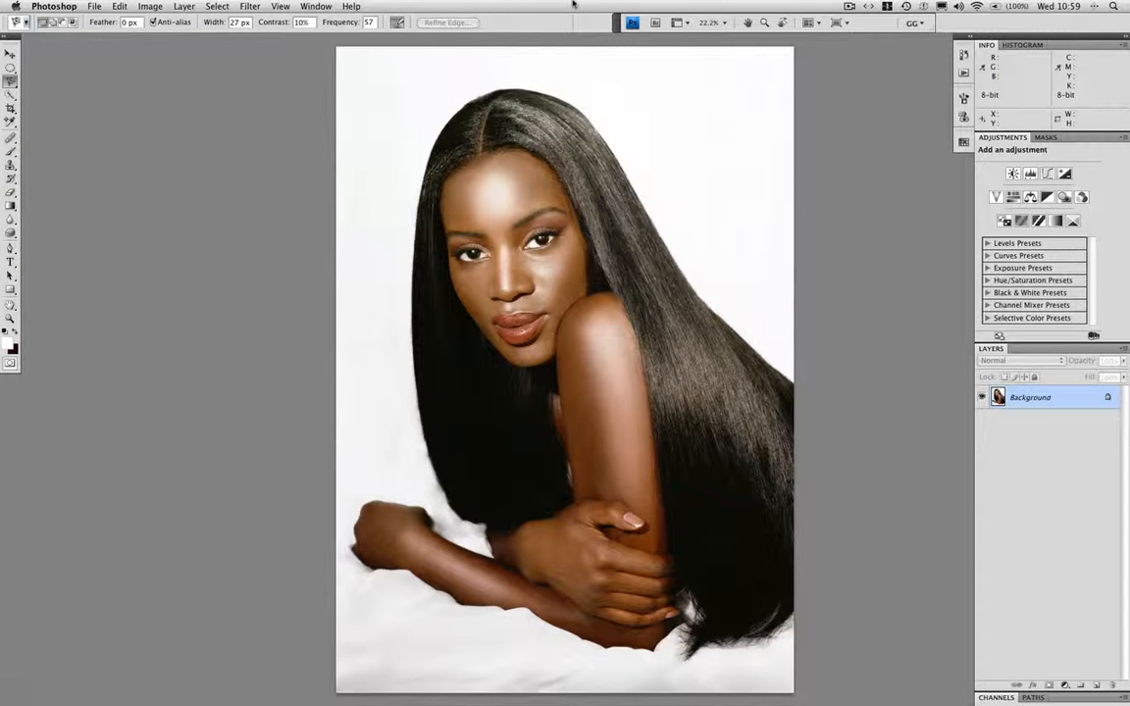
key("super+alt+0")
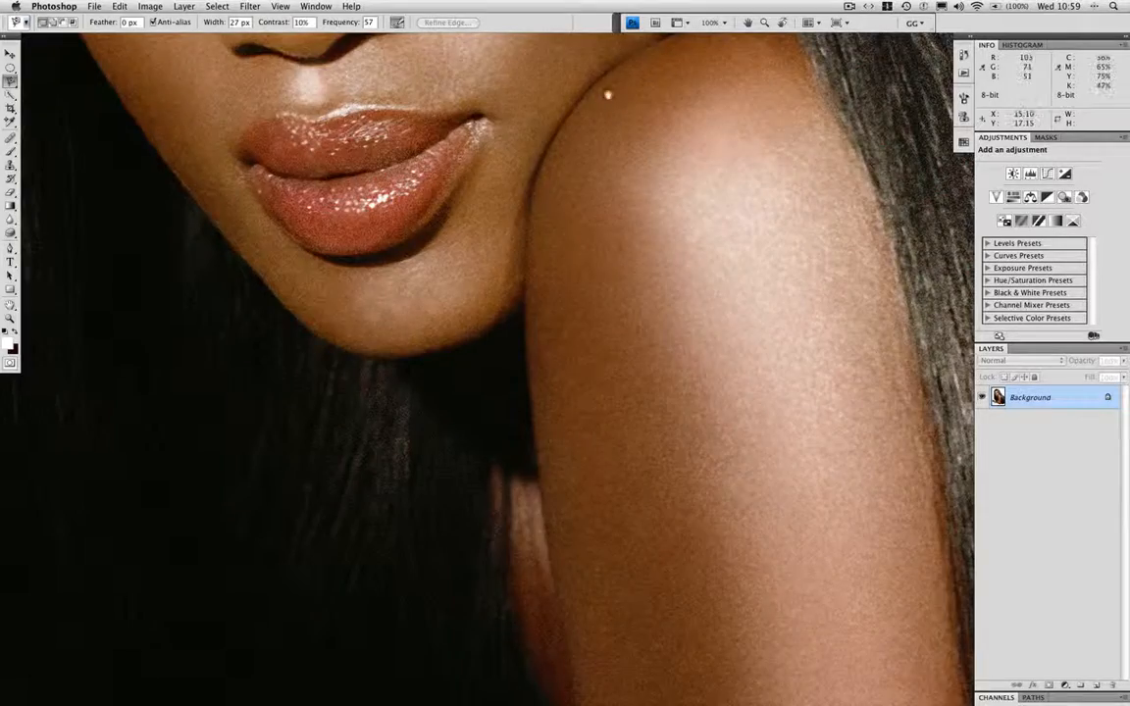
left_click_drag(606, 93, 585, 195)
scroll(571, 126, "up", 10)
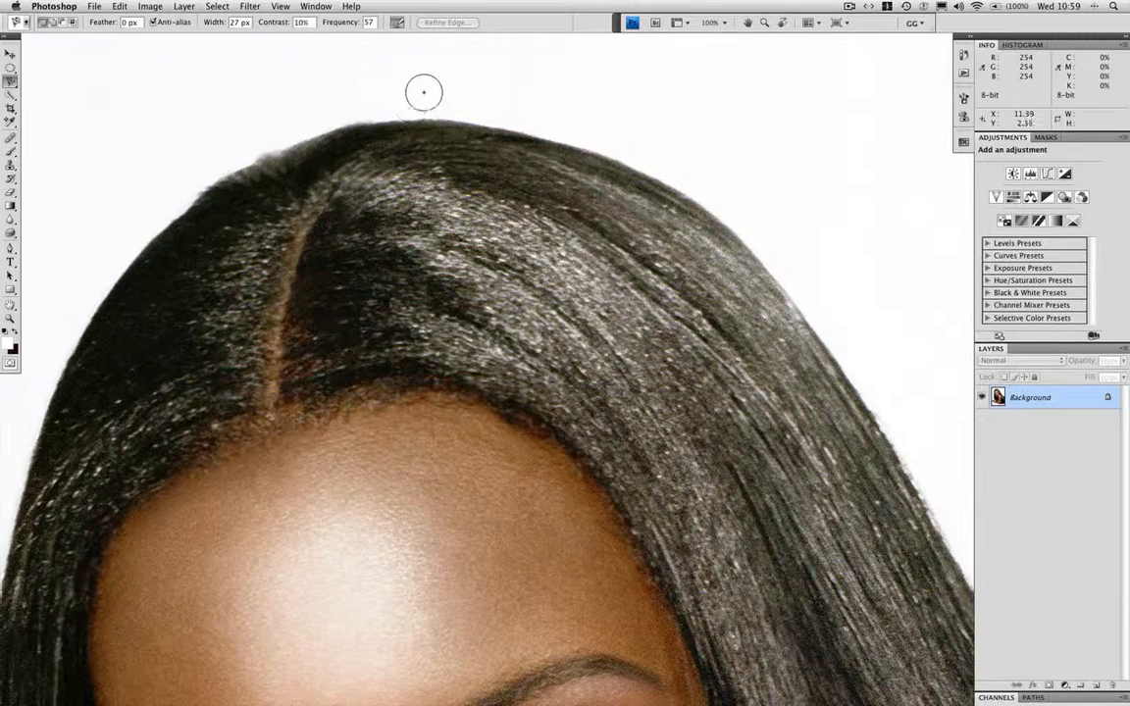
key("super+equal")
scroll(471, 372, "right", 5)
scroll(470, 373, "left", 5)
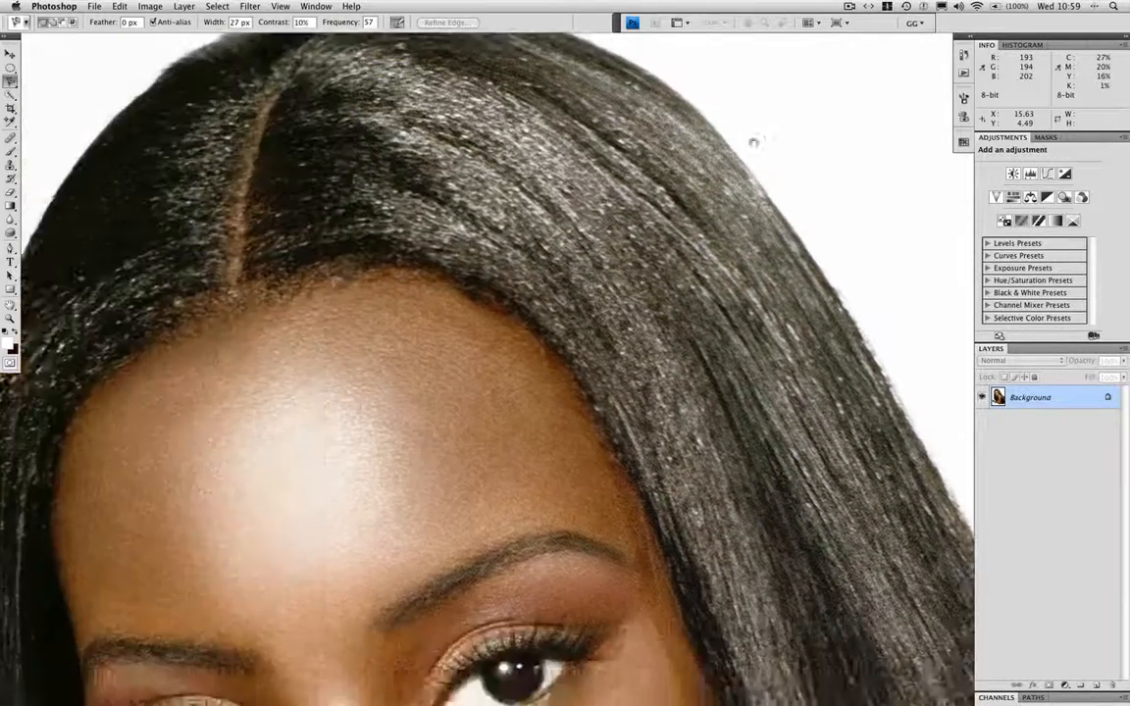
scroll(471, 373, "up", 2)
scroll(471, 373, "right", 4)
key("super+minus")
scroll(471, 373, "up", 2)
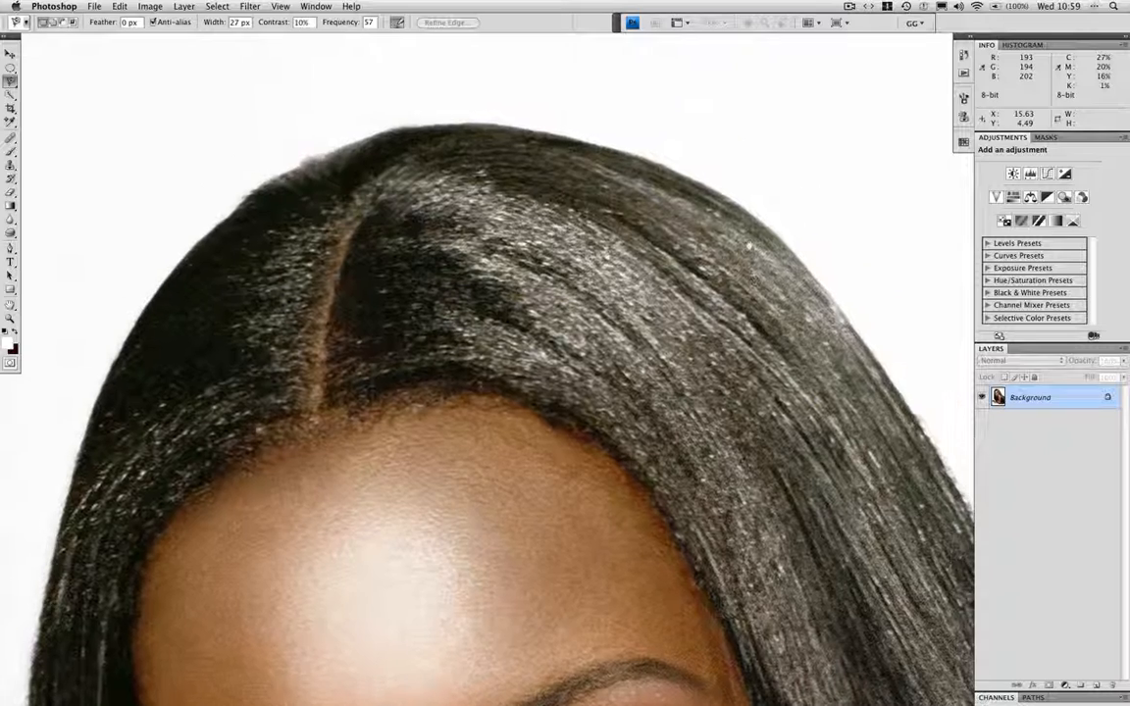
left_click(383, 125)
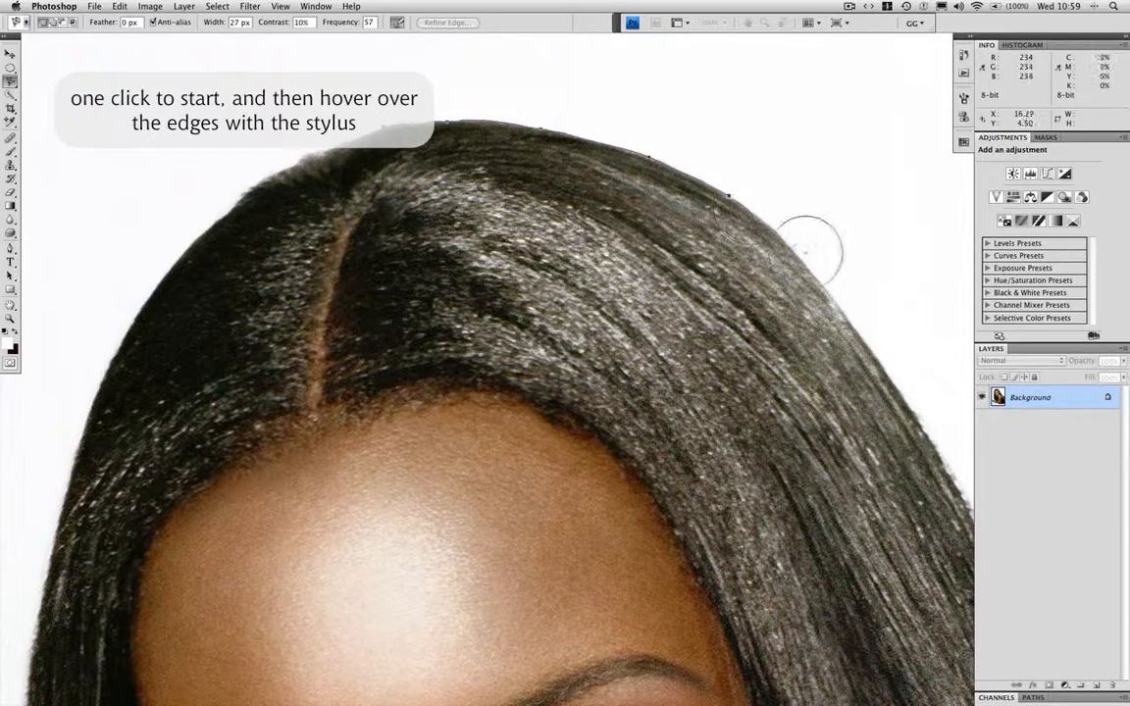
- Trace the magnetic outline along the long hair's outer edge, from the crown down to where it meets the photo's edge
left_click_drag(834, 309, 661, 189)
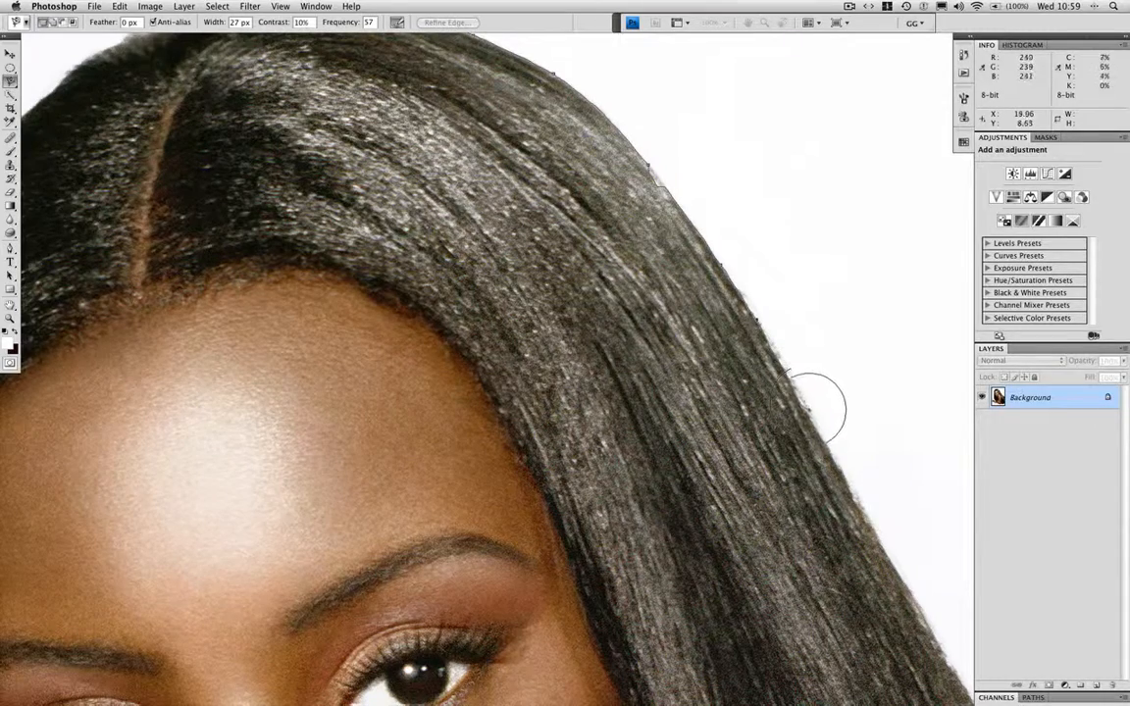
scroll(793, 410, "down", 4)
scroll(793, 410, "right", 3)
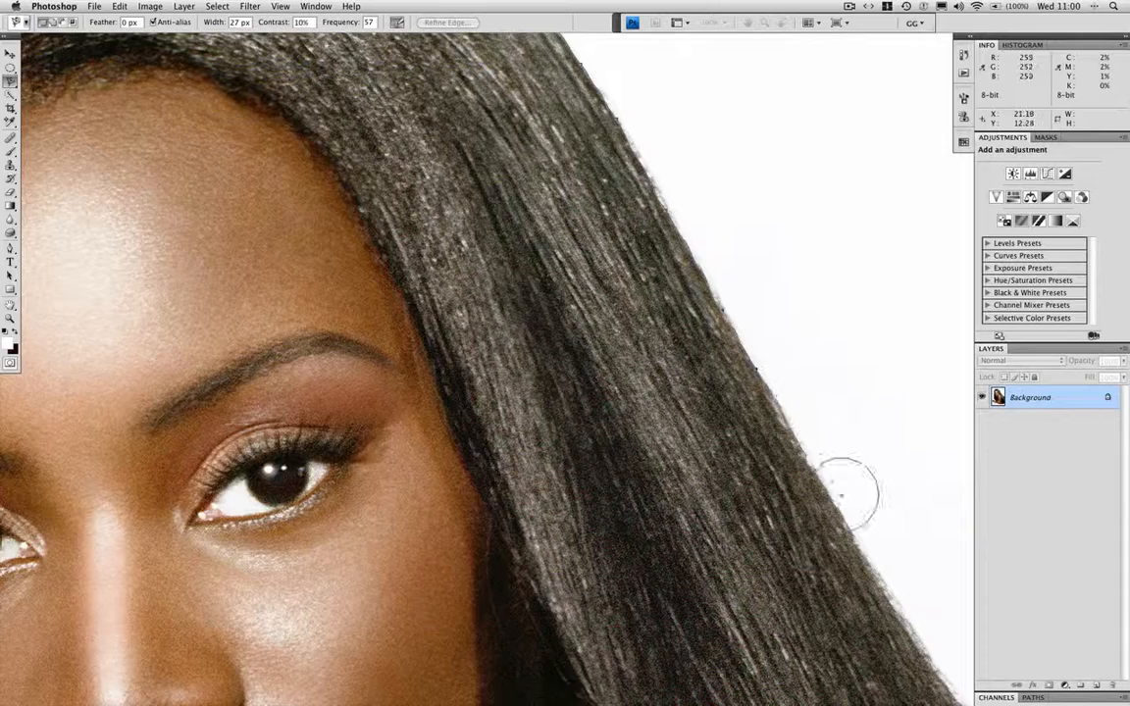
scroll(805, 461, "down", 5)
scroll(804, 462, "right", 3)
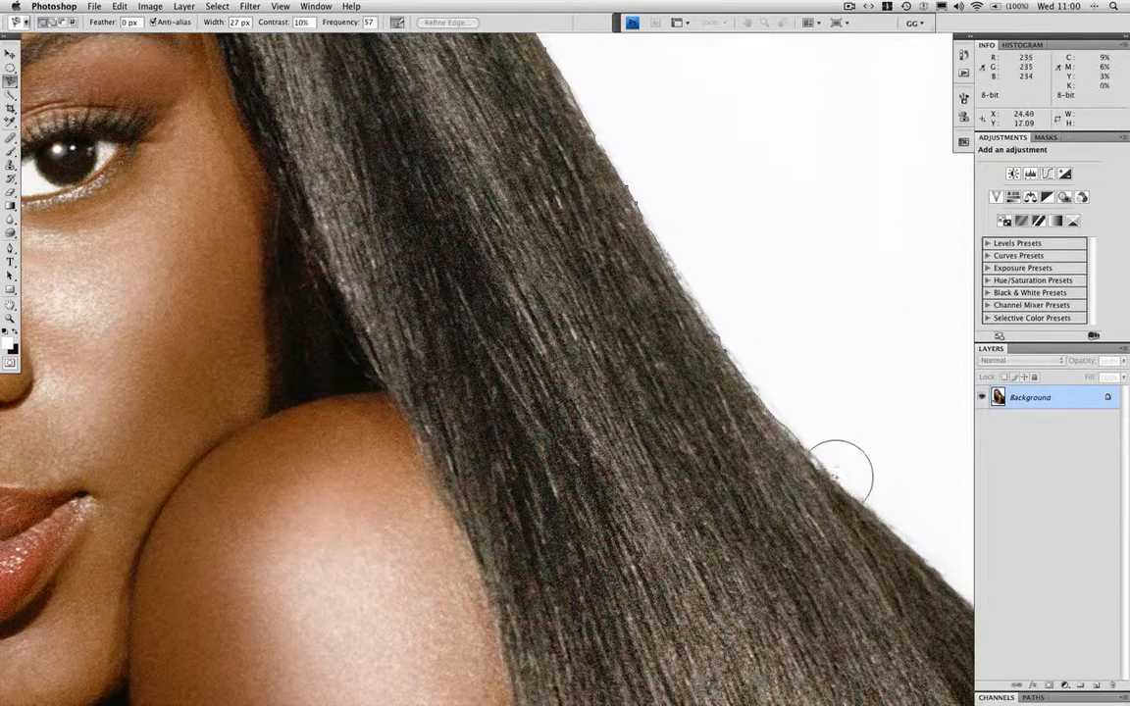
left_click_drag(799, 449, 589, 182)
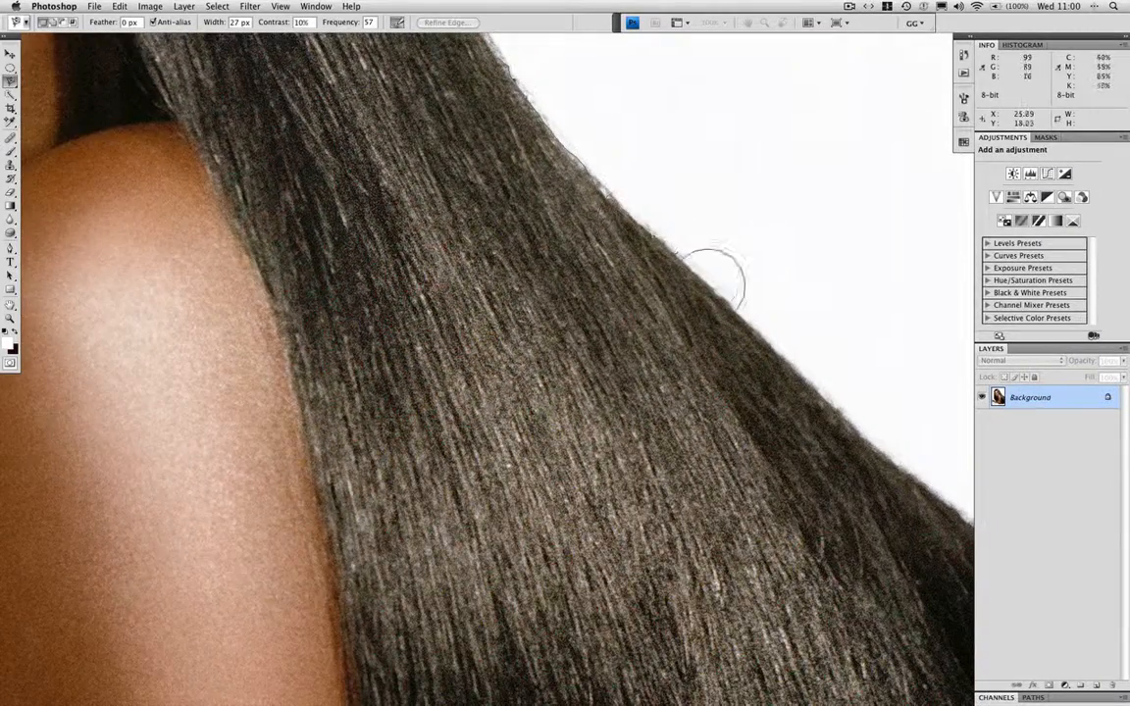
left_click_drag(848, 396, 601, 240)
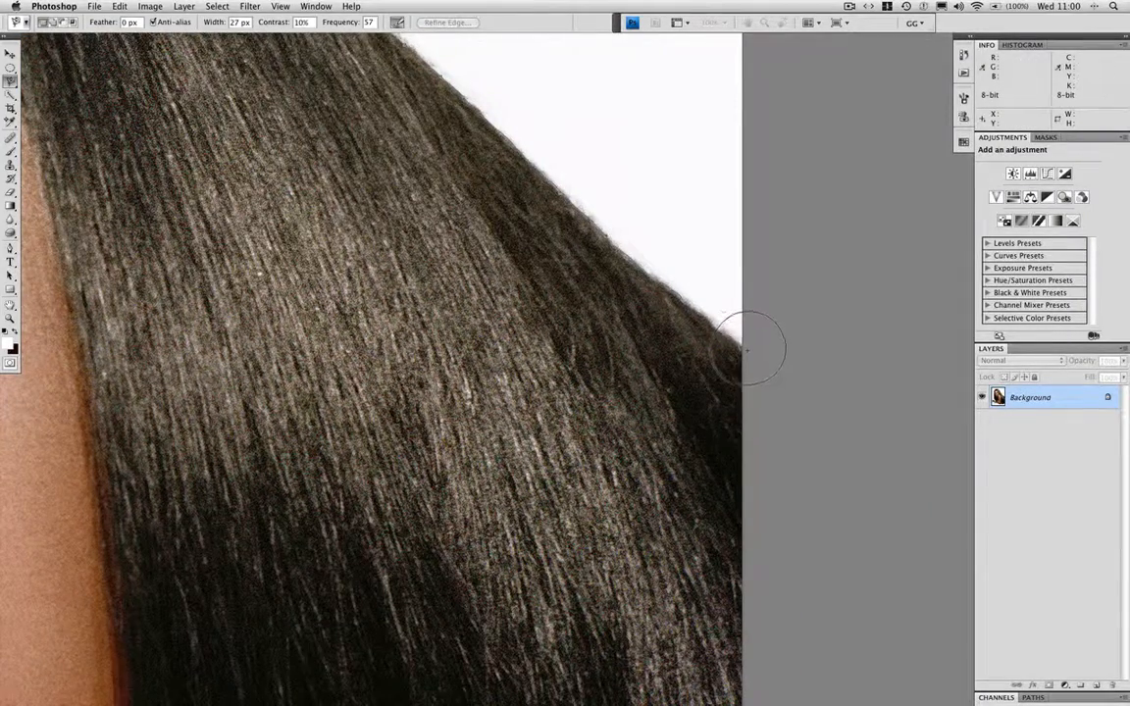
- Continue the magnetic outline down the photo's edge, under the hair tips and forearm, and around the fist to the near side of the hair
left_click_drag(707, 370, 681, 156)
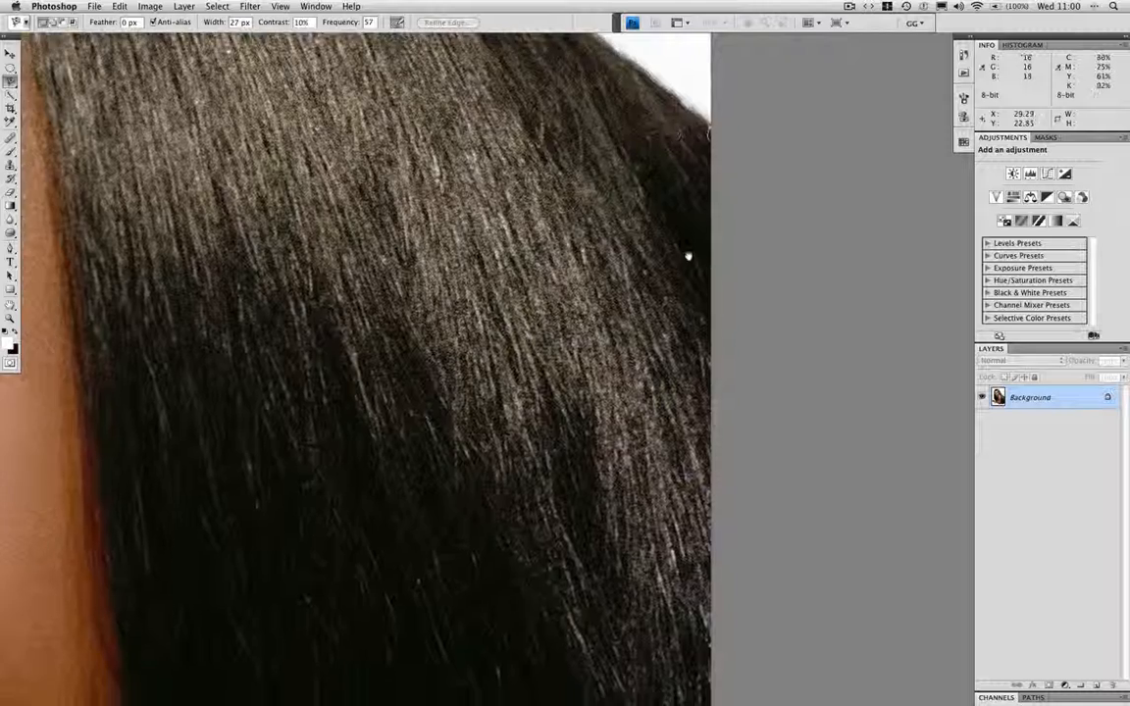
left_click_drag(677, 234, 674, 39)
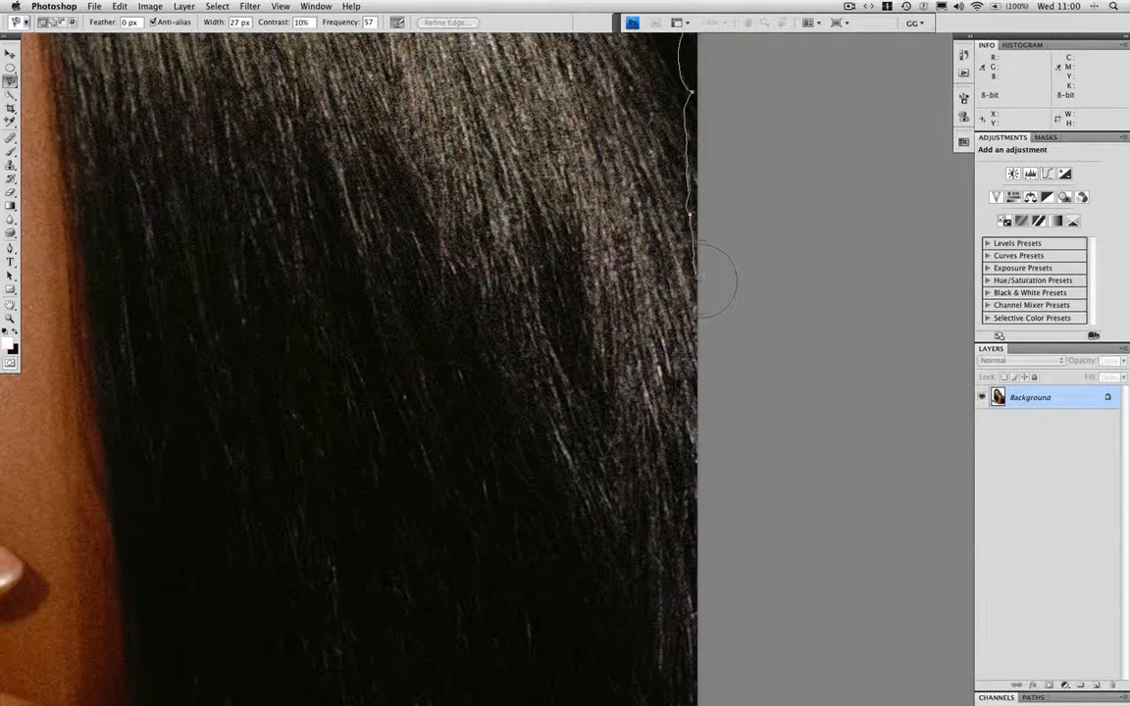
key("super+plus")
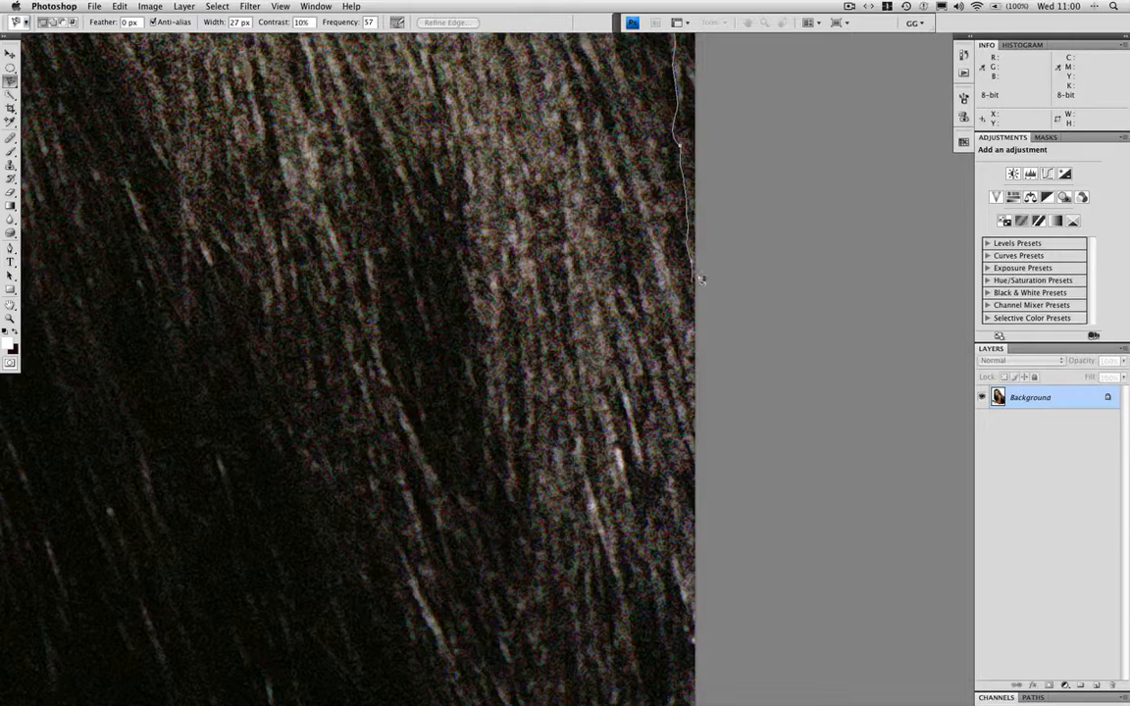
key("super+minus")
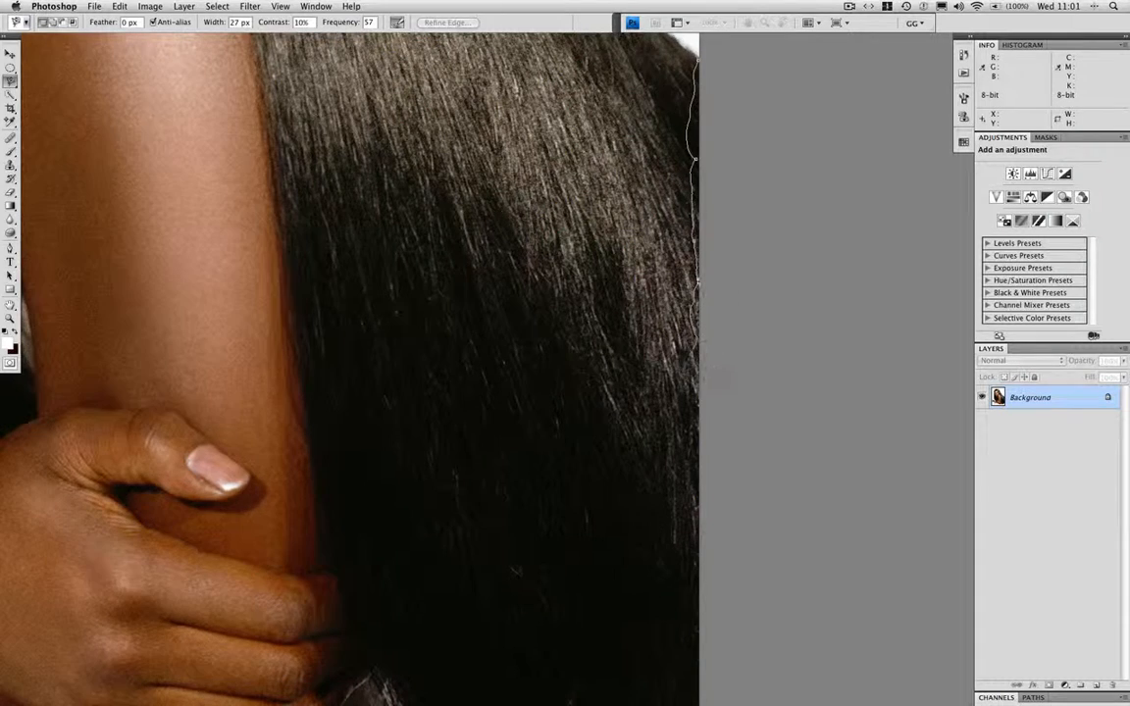
key("super+minus")
key("super+minus")
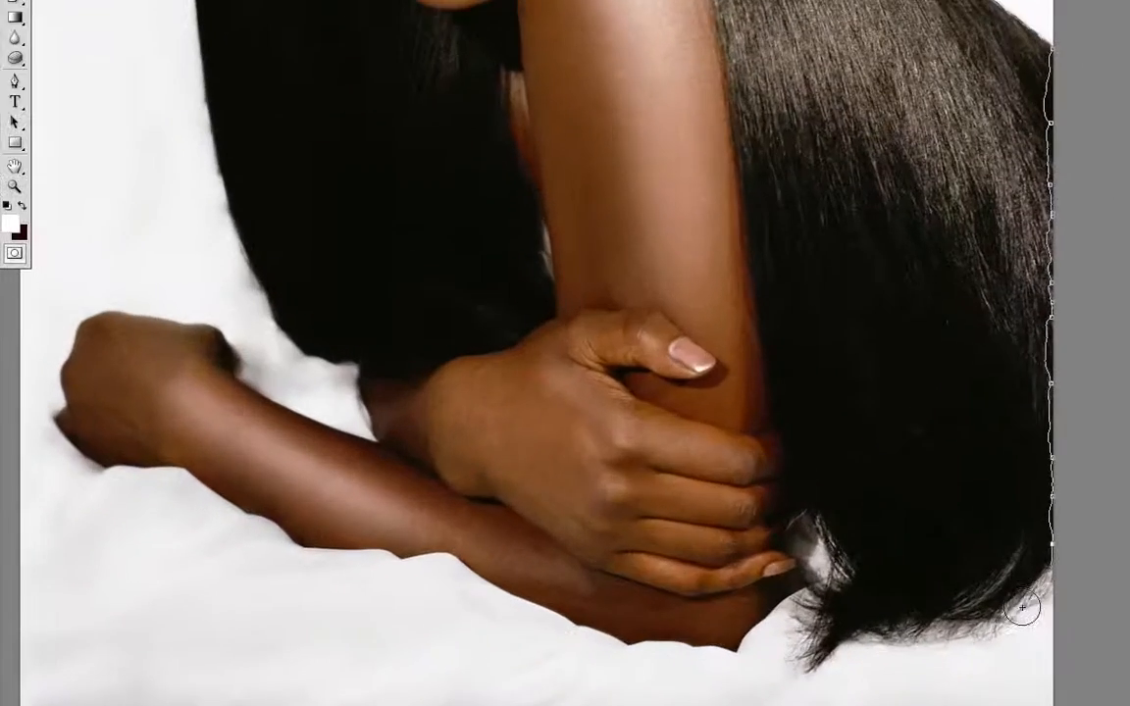
mouse_move(955, 640)
left_mouse_down()
mouse_move(903, 659)
mouse_move(855, 645)
mouse_move(806, 676)
mouse_move(803, 638)
mouse_move(789, 674)
mouse_move(734, 653)
mouse_move(782, 369)
mouse_move(847, 204)
mouse_move(891, 227)
mouse_move(851, 273)
mouse_move(830, 261)
mouse_move(733, 261)
mouse_move(596, 202)
mouse_move(567, 172)
mouse_move(531, 181)
mouse_move(422, 166)
mouse_move(277, 96)
left_mouse_up()
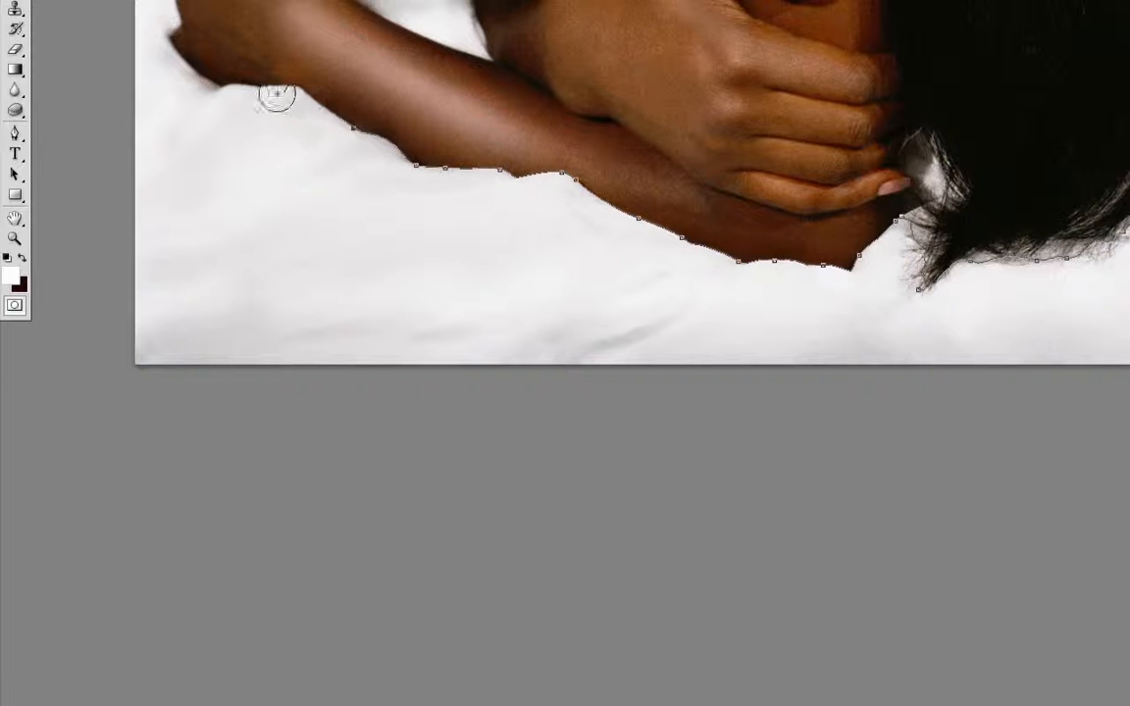
left_click_drag(358, 155, 641, 306)
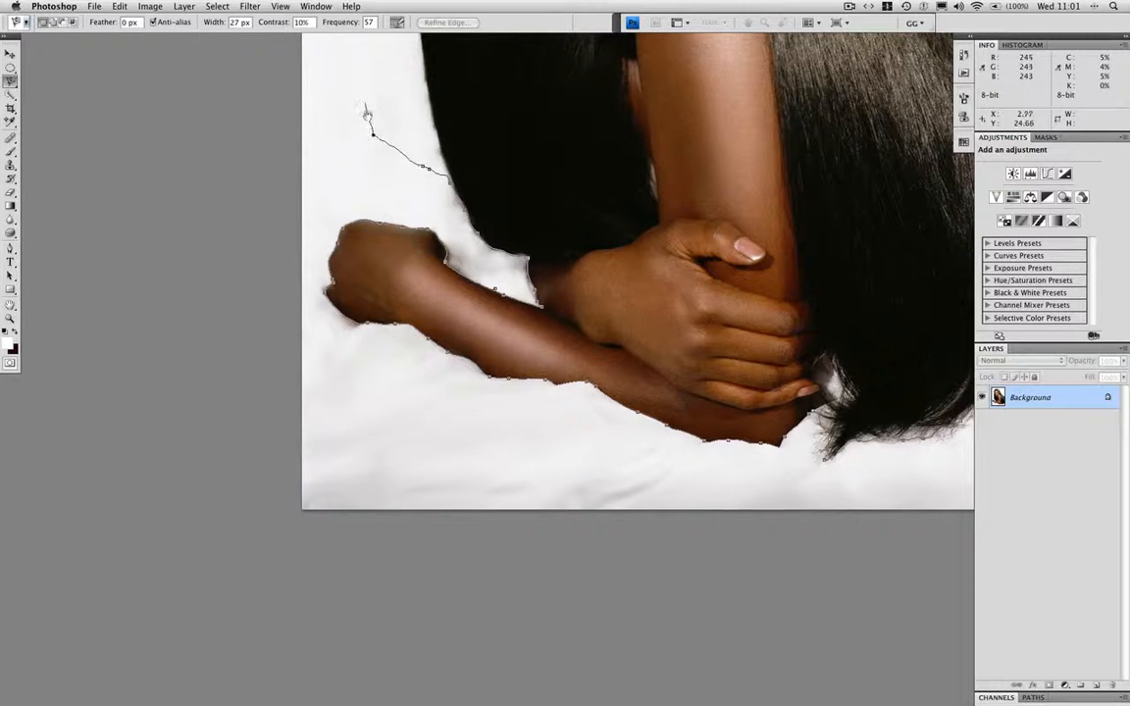
- Stray with the outline into the white background beside the hair and remove those segments back to the hair edge
left_click_drag(366, 114, 414, 279)
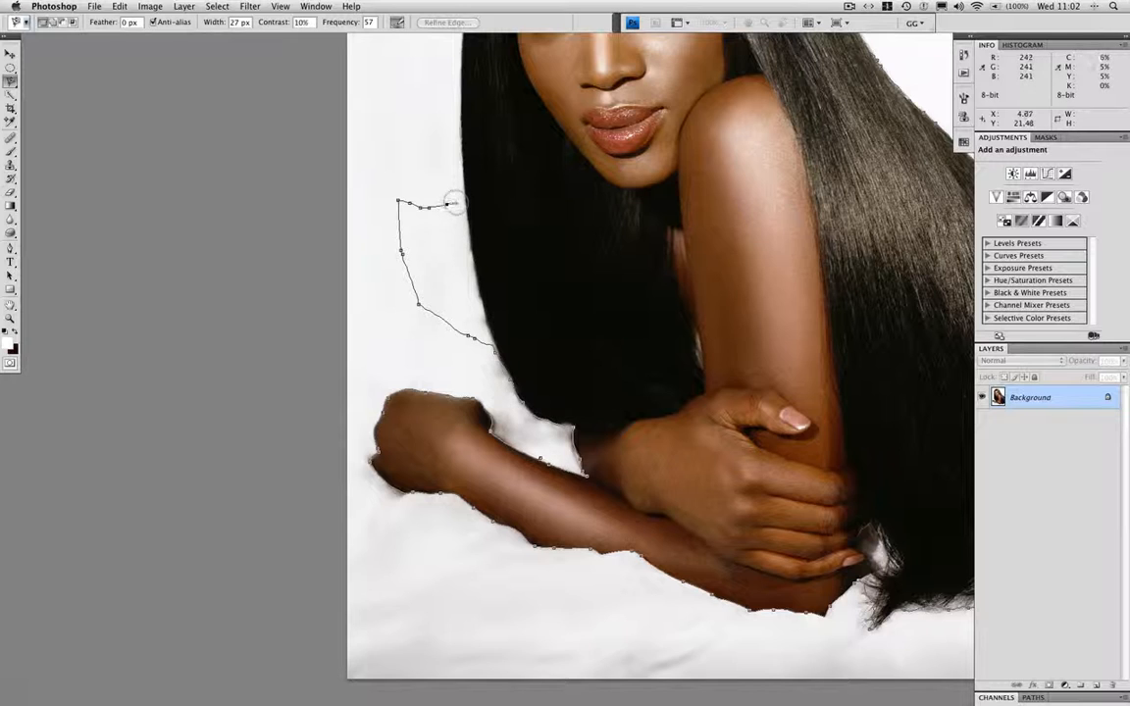
key("BackSpace")
key("BackSpace")
key("BackSpace")
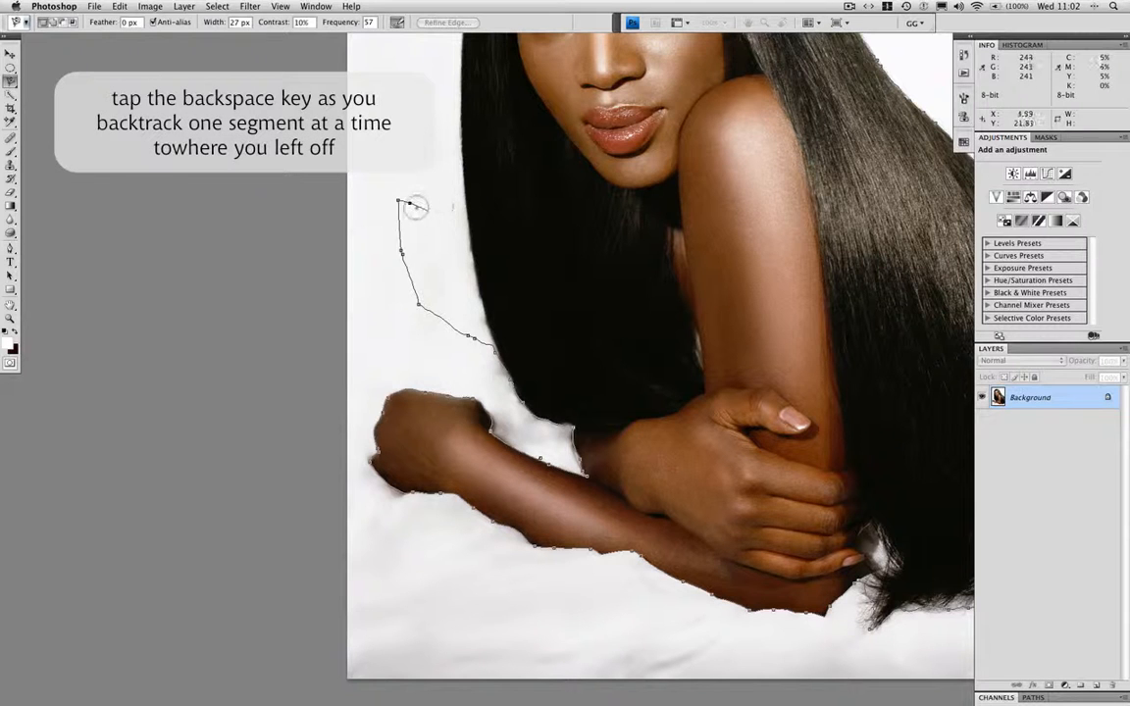
key("BackSpace")
key("BackSpace")
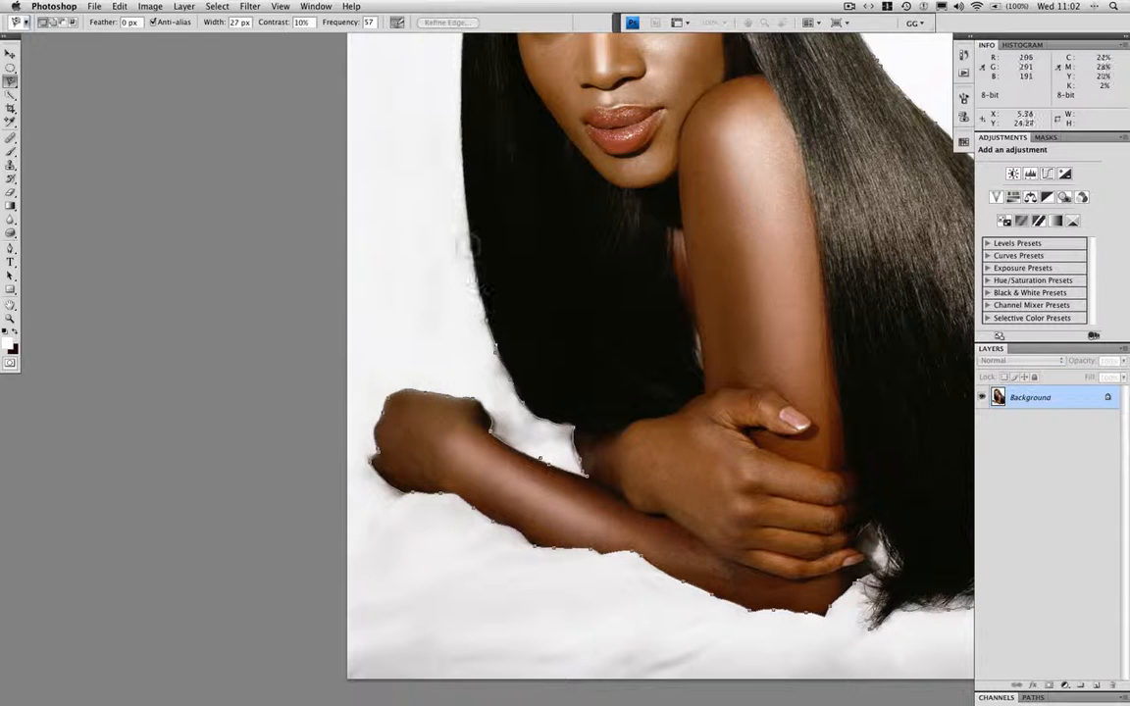
- Trace the outline up the near side of the hair and close it at its starting point above the head
scroll(414, 118, "up", 3)
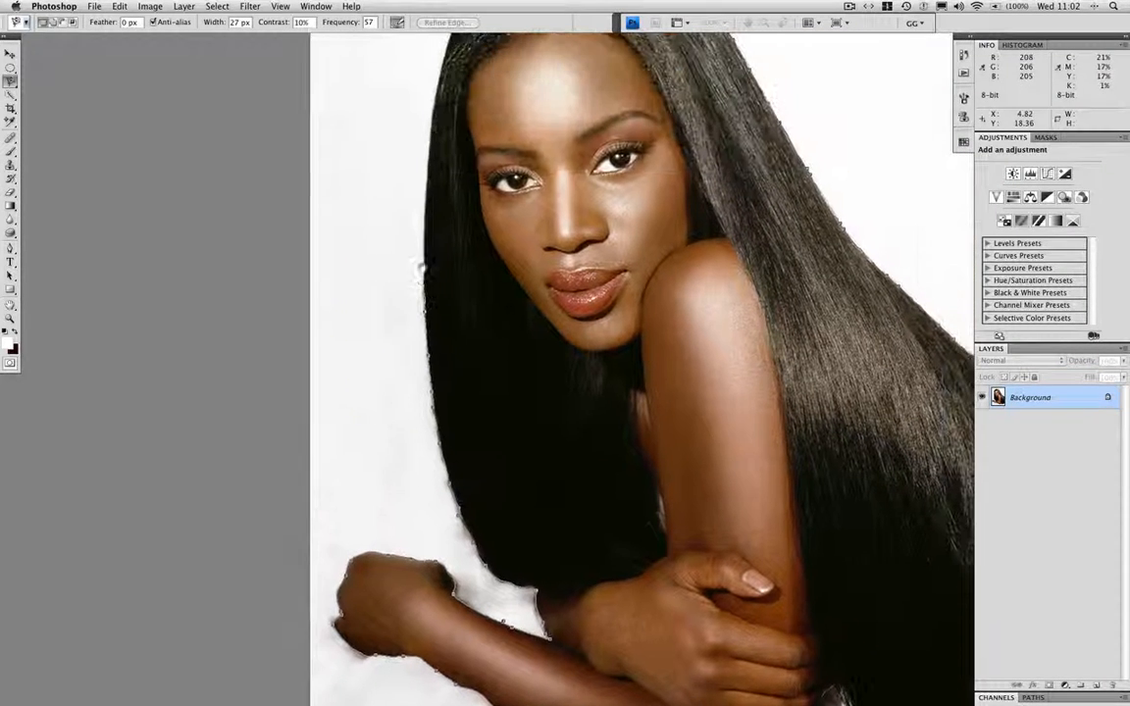
scroll(392, 134, "up", 2)
scroll(383, 113, "up", 2)
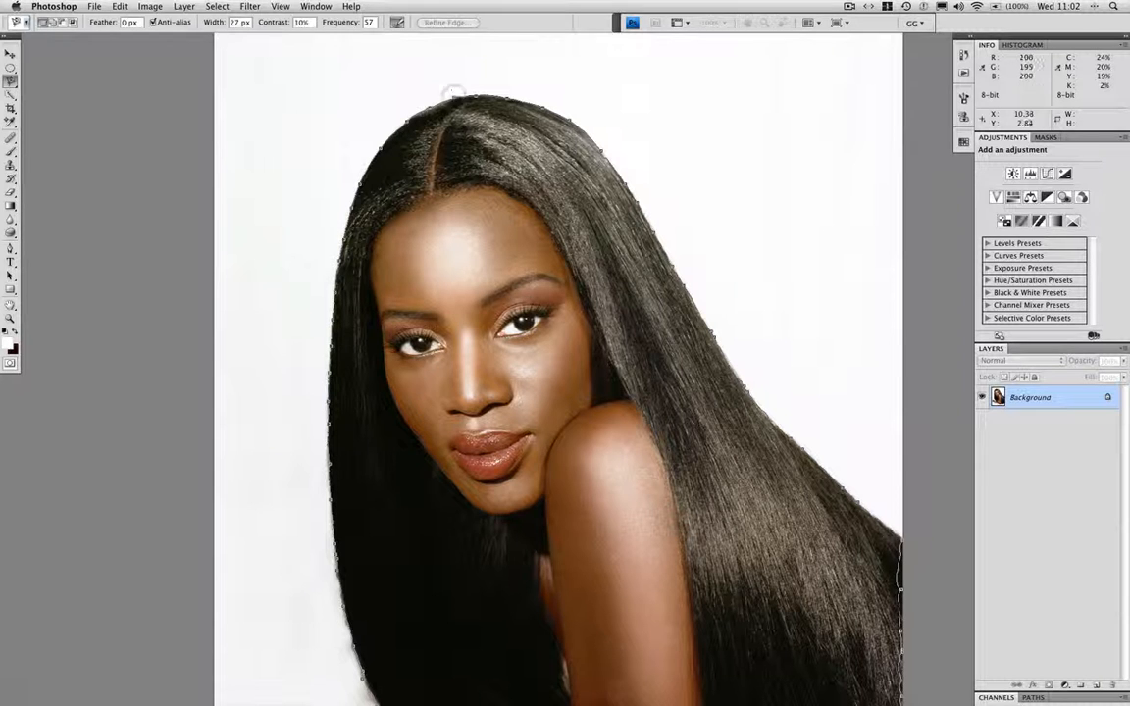
left_click(449, 95)
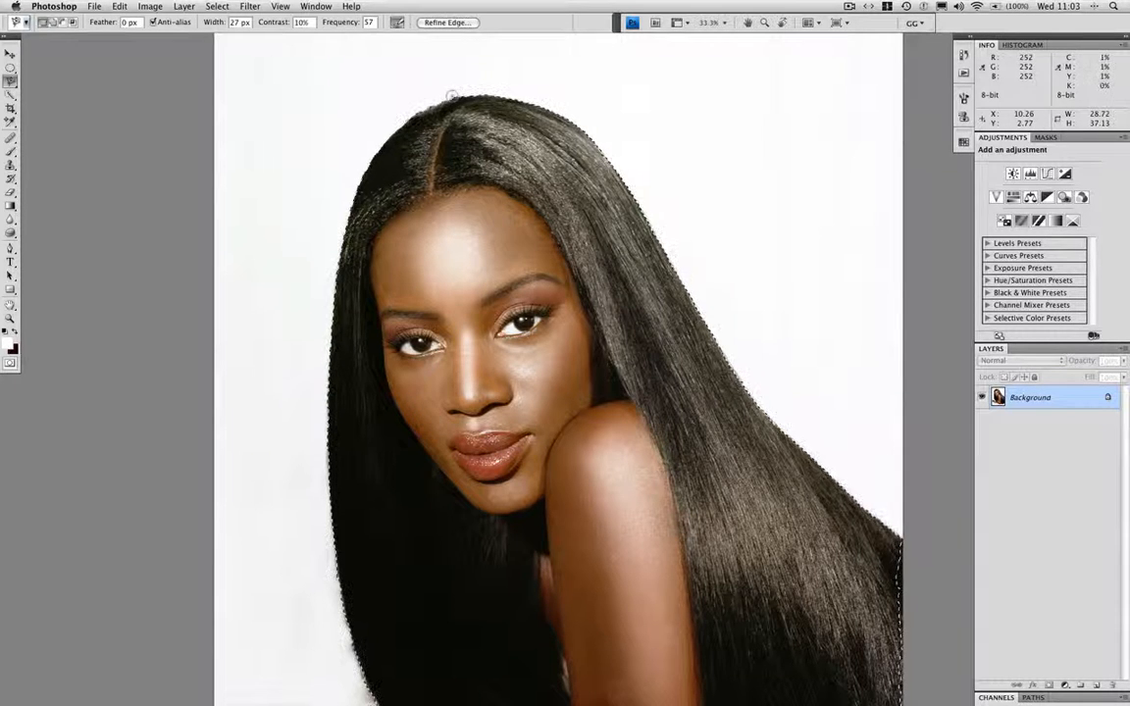